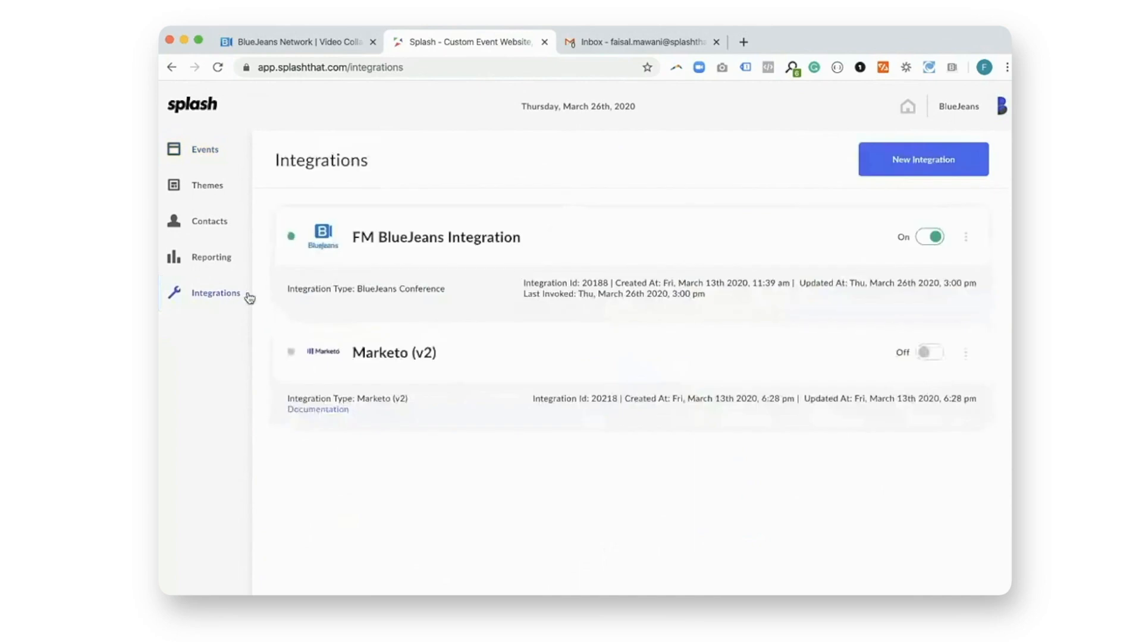
Open the FM BlueJeans Integration and review its authentication details and integration name.
left_click(536, 243)
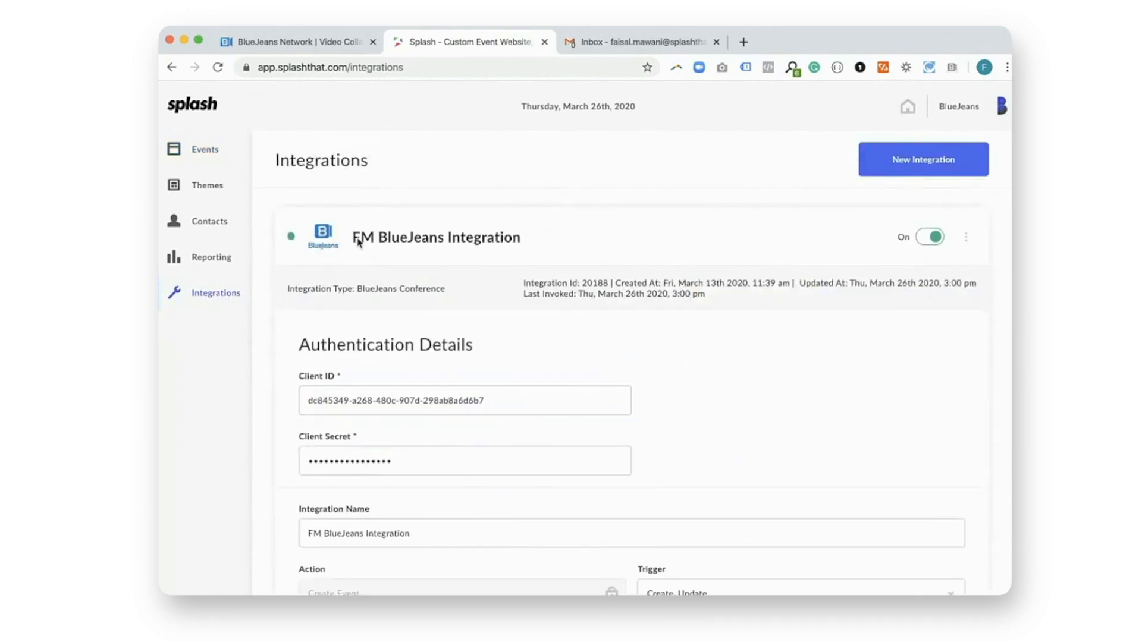
scroll(480, 366, "down", 2)
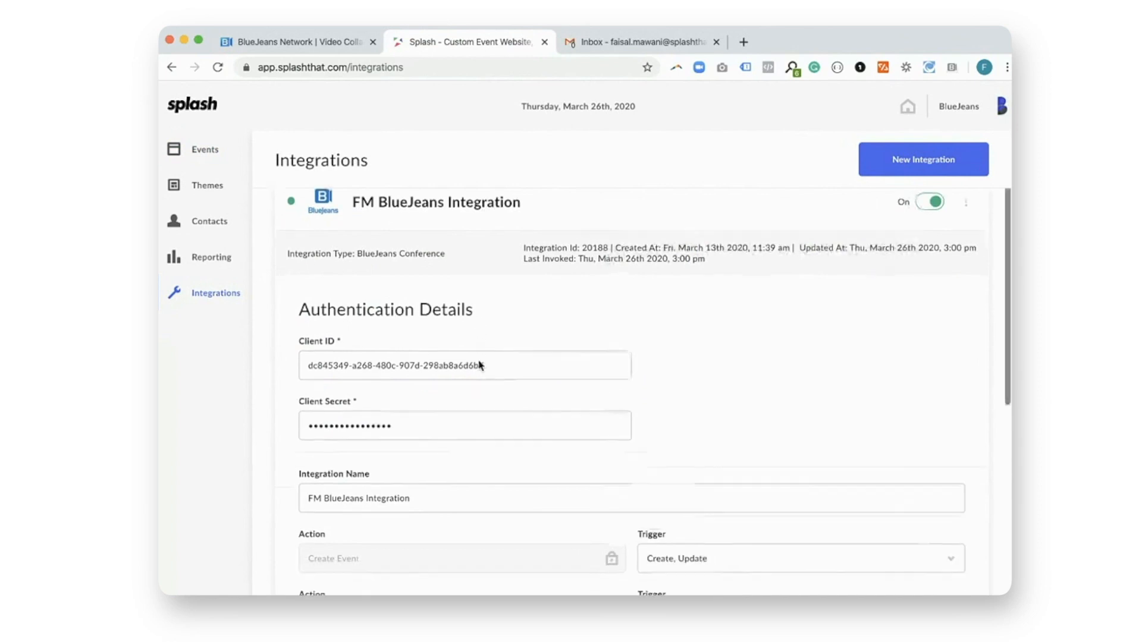
scroll(481, 365, "down", 2)
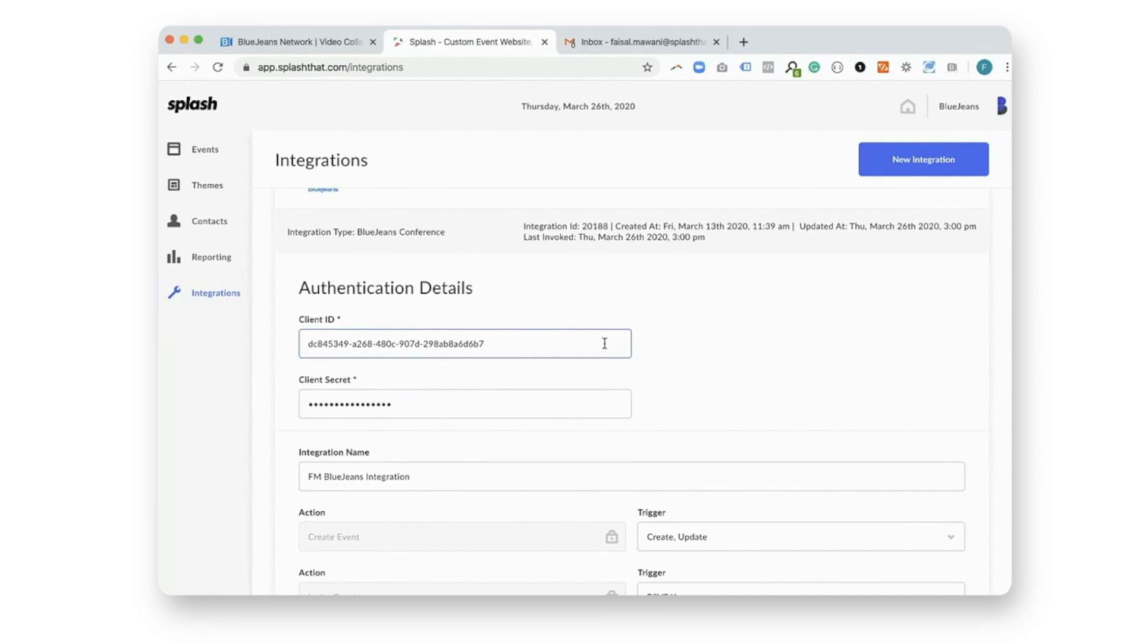
scroll(642, 351, "down", 2)
left_click_drag(434, 410, 306, 410)
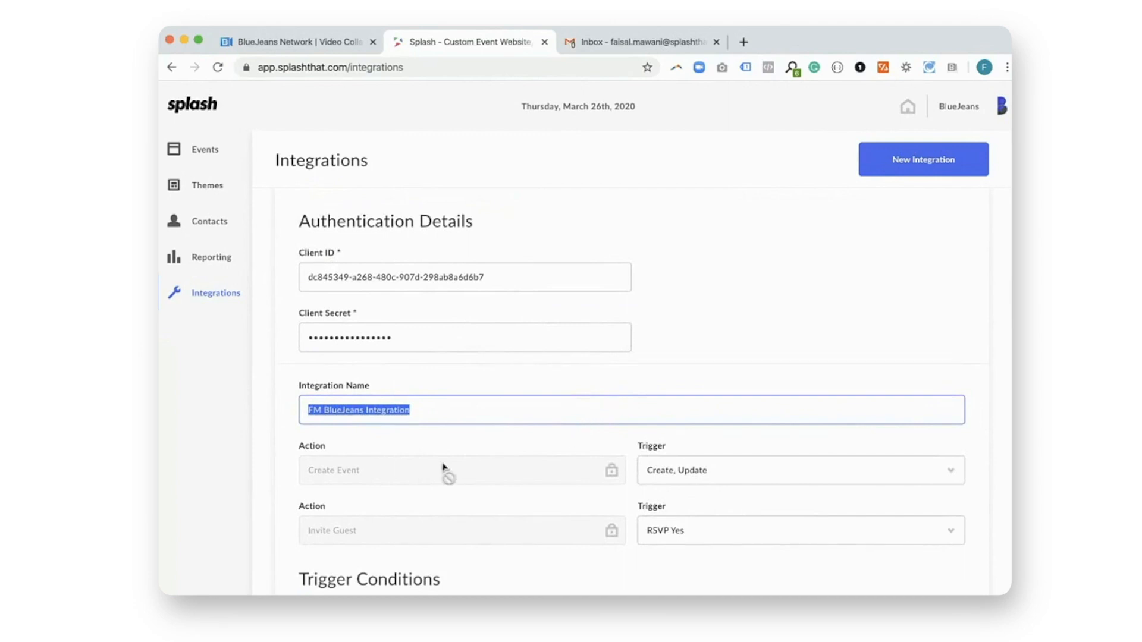
scroll(443, 467, "down", 1)
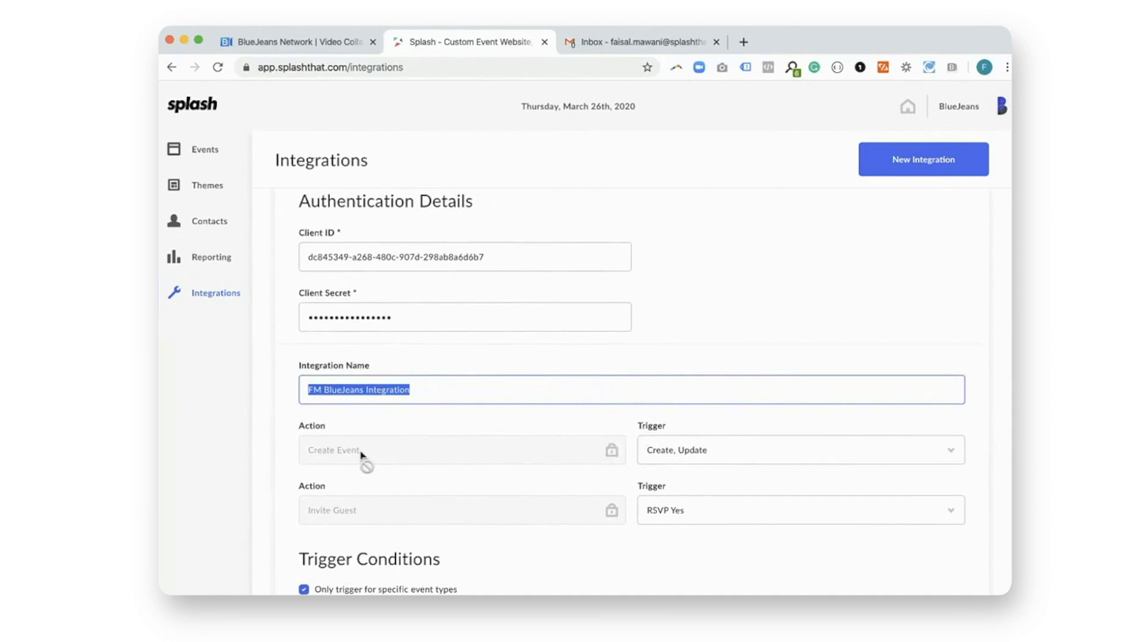
Inspect the trigger options for the Create Event and Invite Guest actions.
left_click(654, 462)
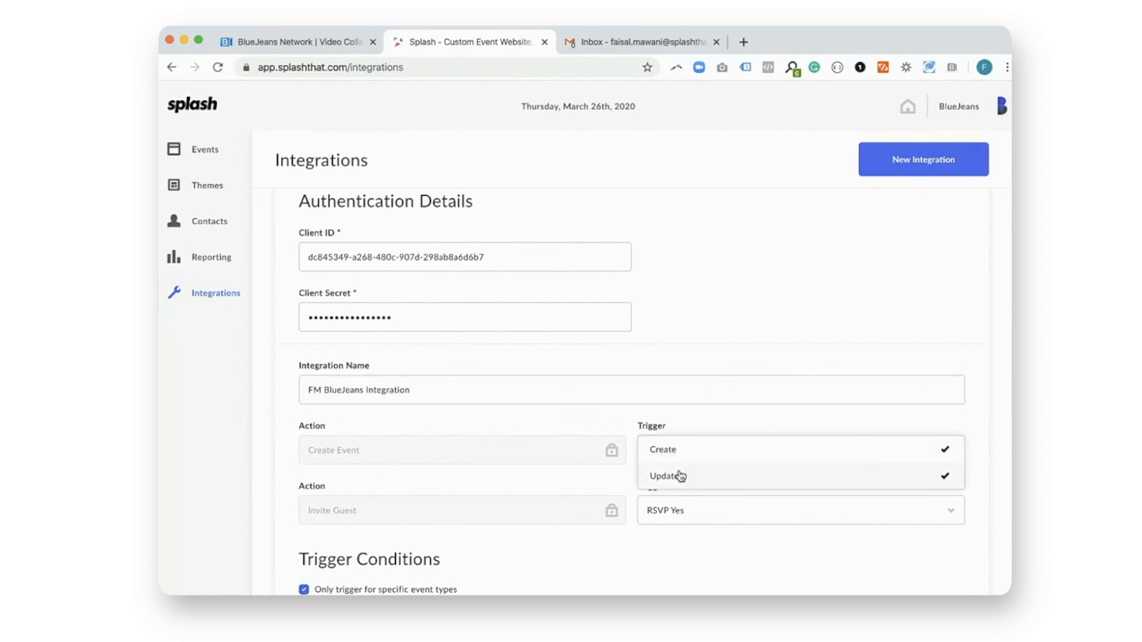
left_click(681, 425)
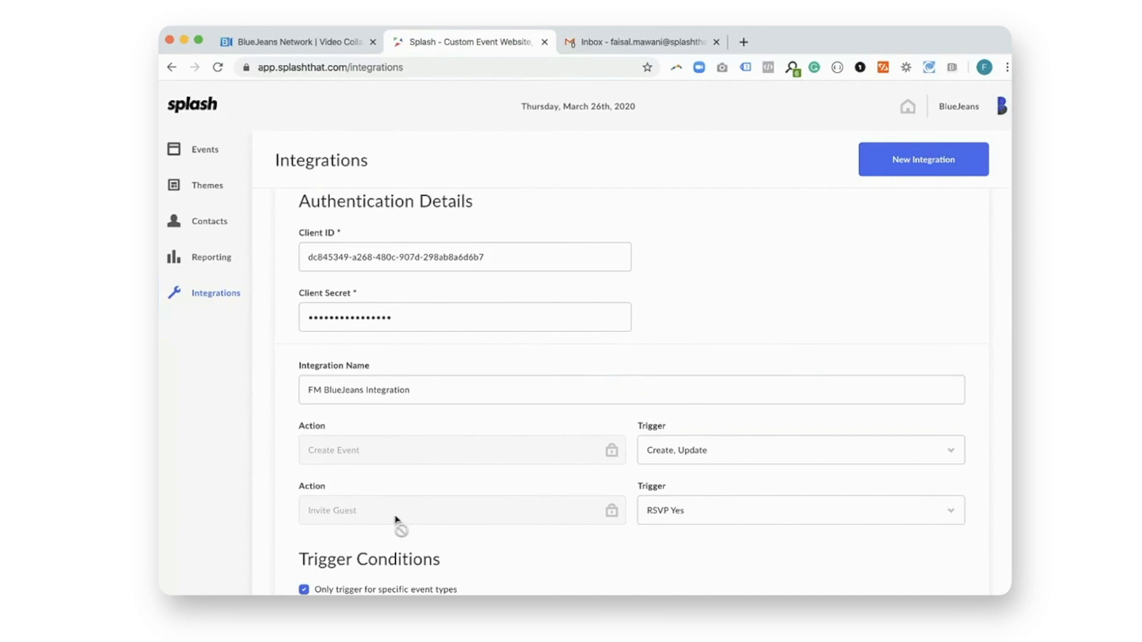
left_click(673, 521)
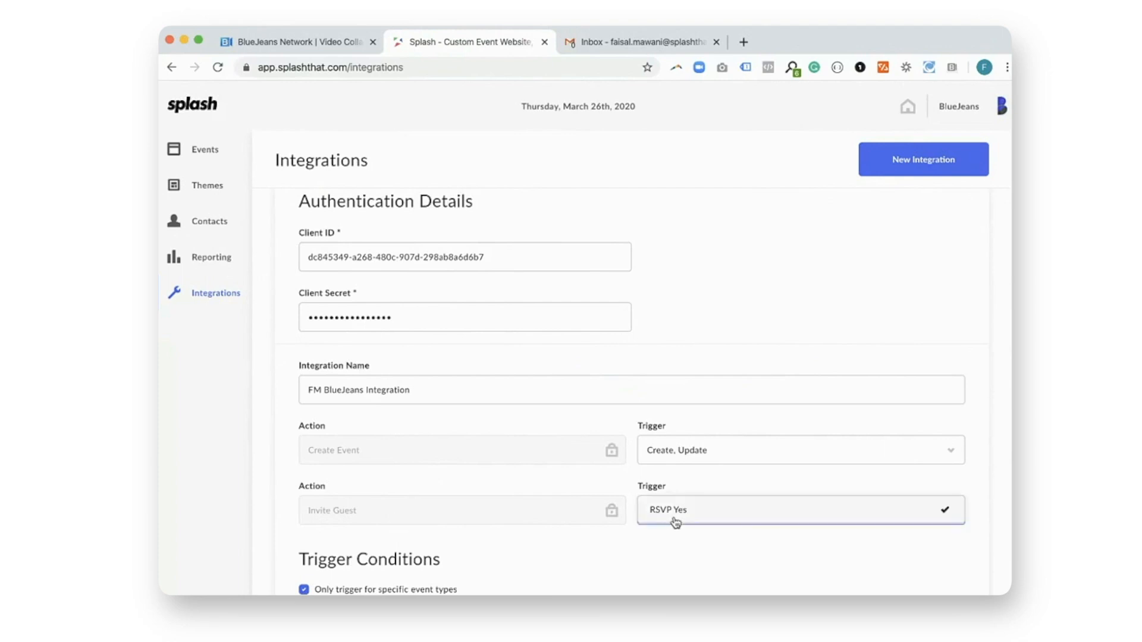
left_click(677, 523)
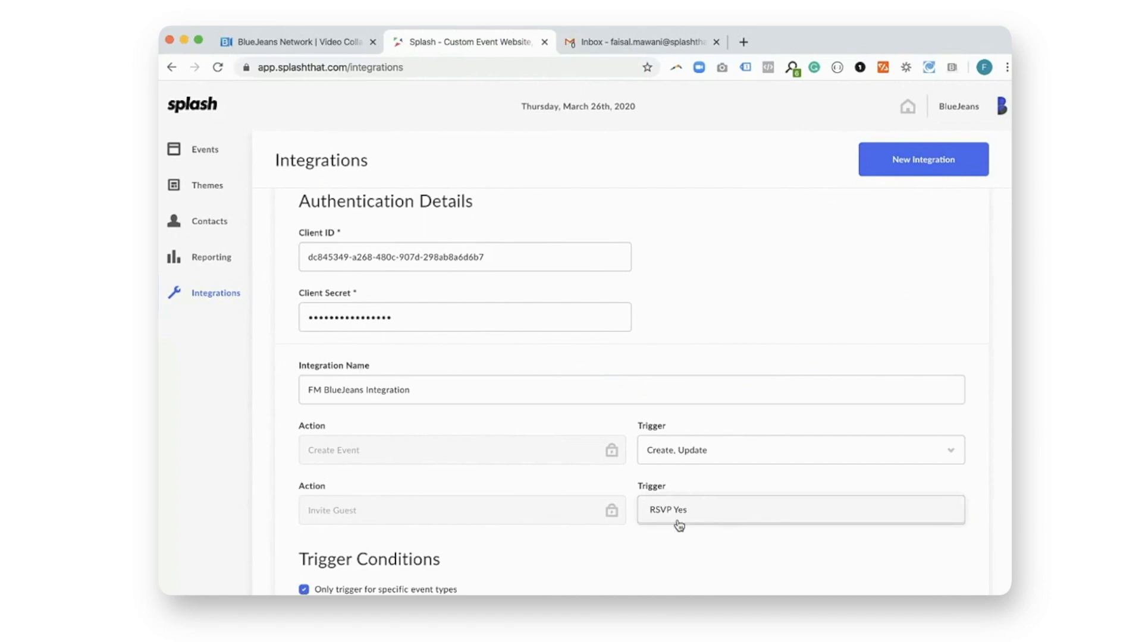
scroll(595, 526, "down", 2)
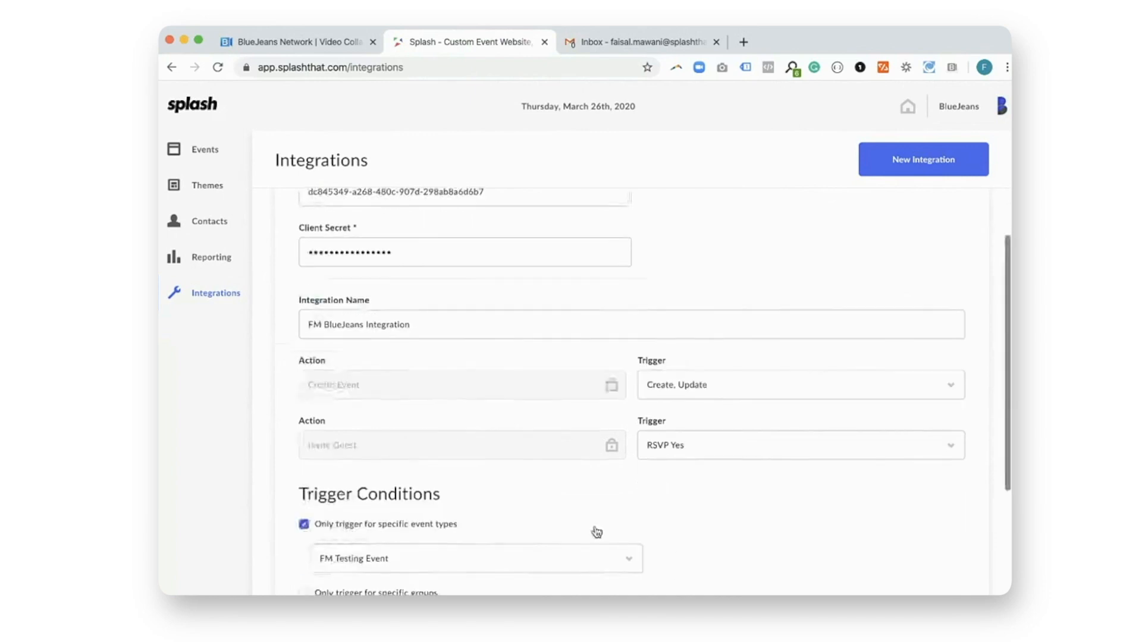
Review the event types available under Trigger Conditions and the check-in and check-out sync settings under Create Event.
scroll(595, 530, "down", 4)
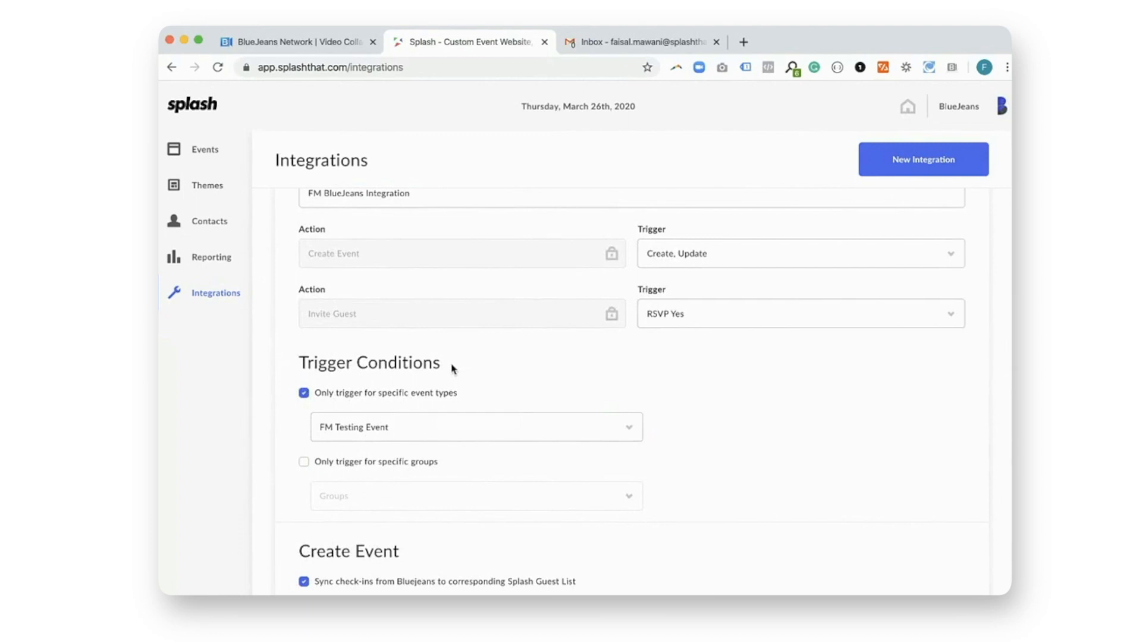
left_click(404, 429)
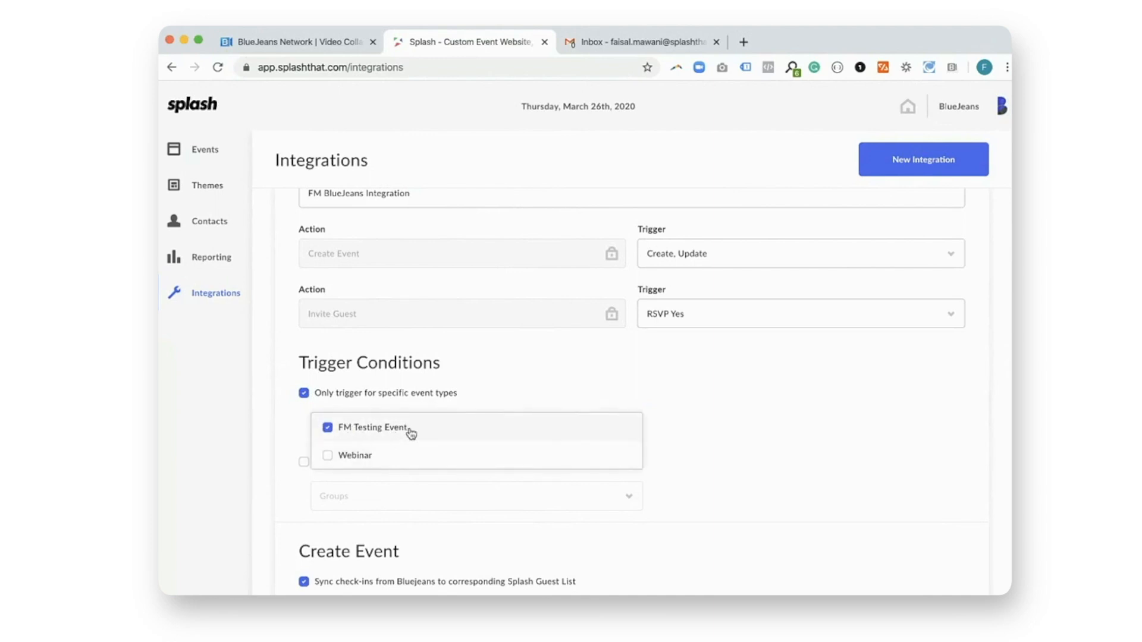
left_click(548, 403)
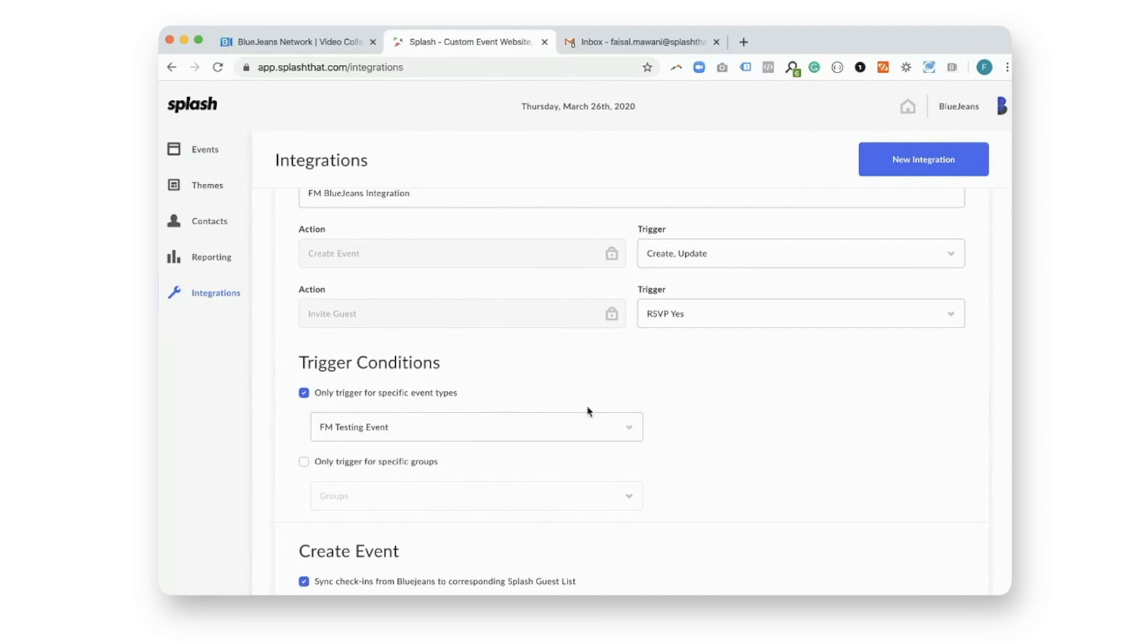
scroll(672, 478, "down", 5)
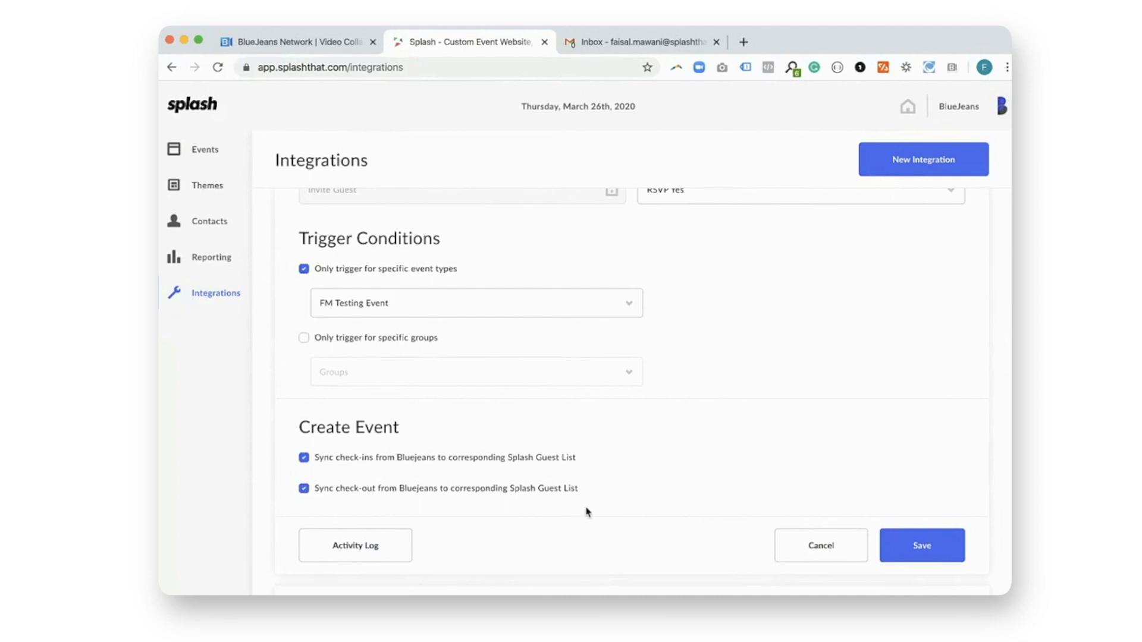
scroll(586, 512, "up", 8)
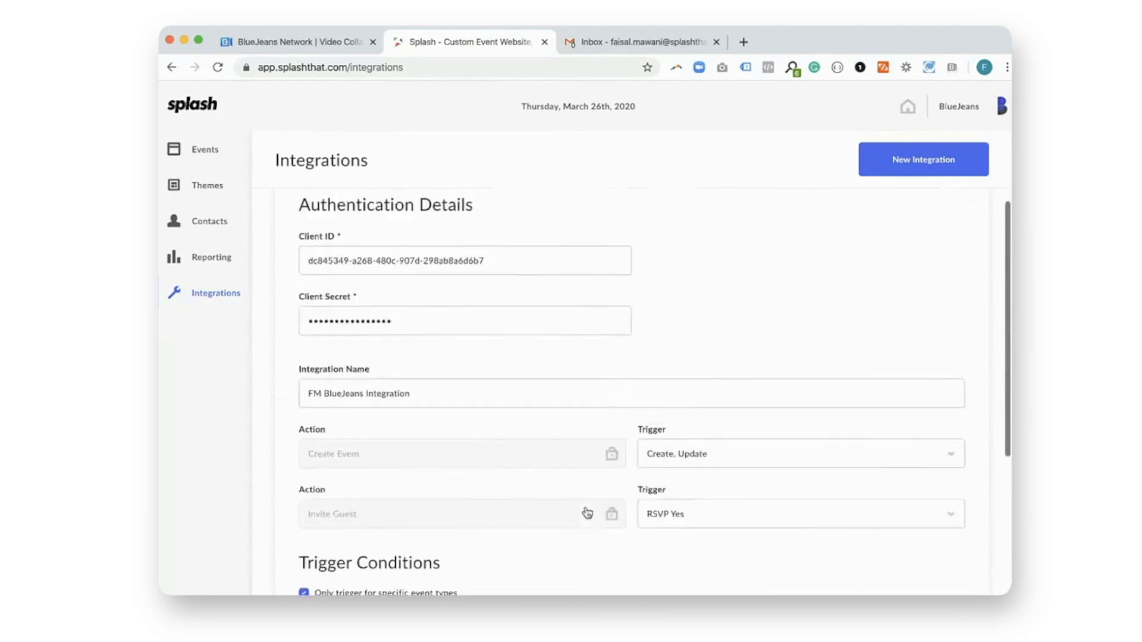
scroll(587, 512, "up", 3)
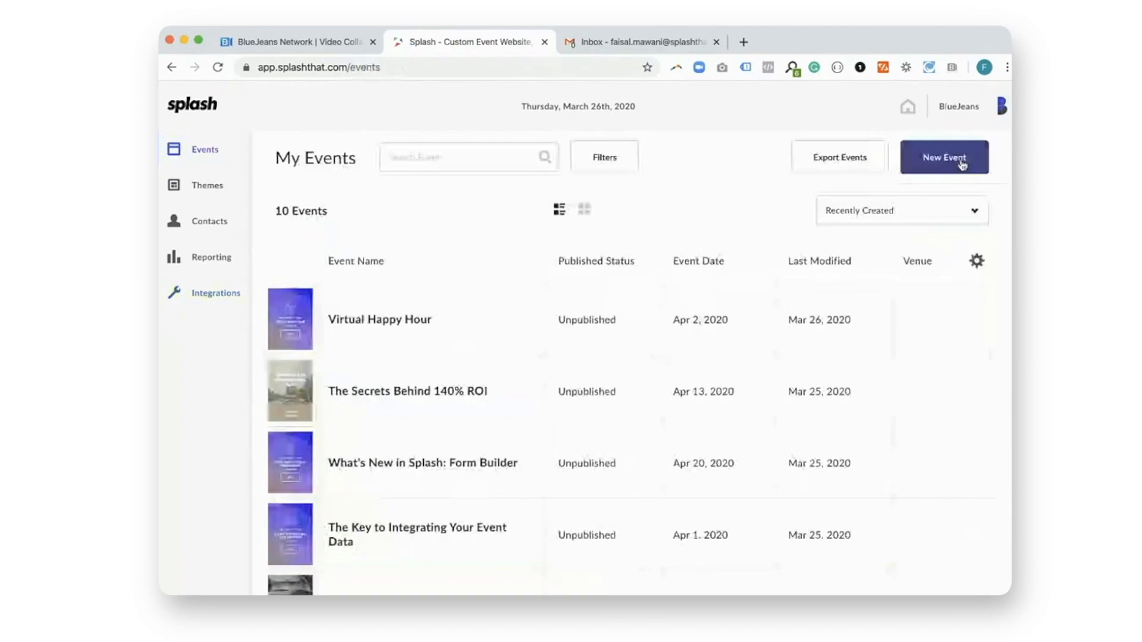
Start a new RSVP event from the events list and title it "Measuring ROI on Virtual Events".
left_click(959, 168)
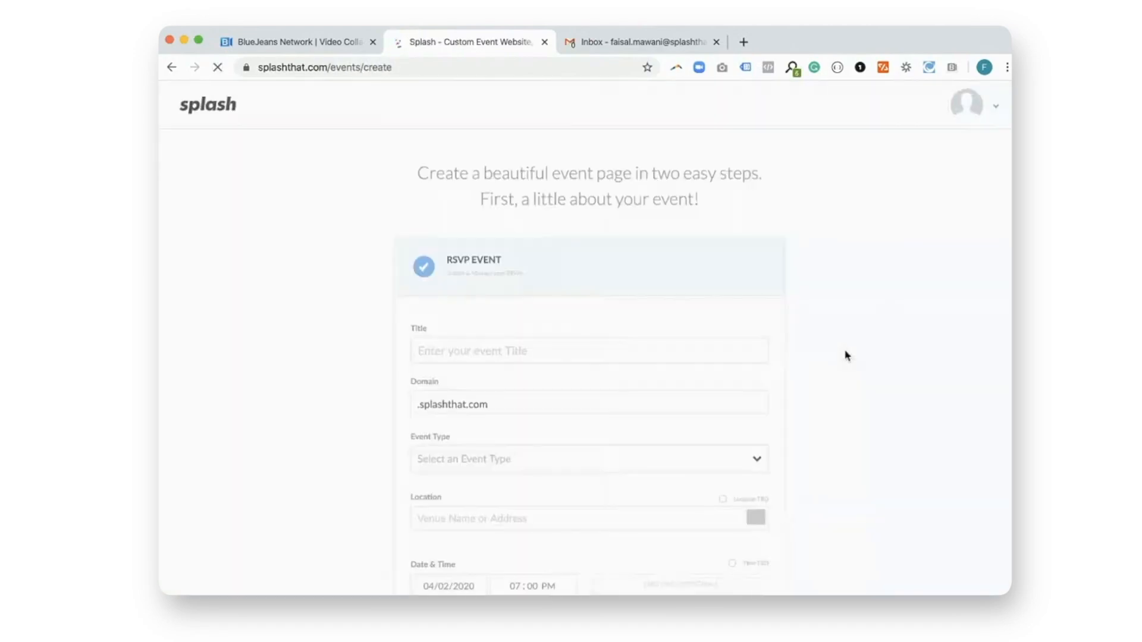
left_click(525, 351)
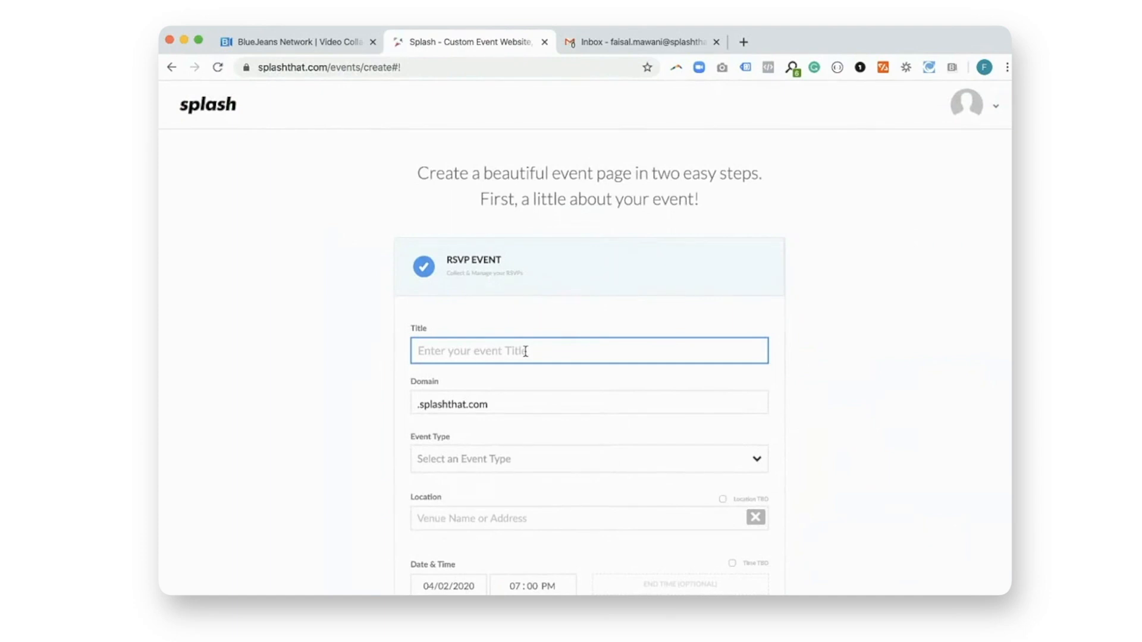
type("Measu")
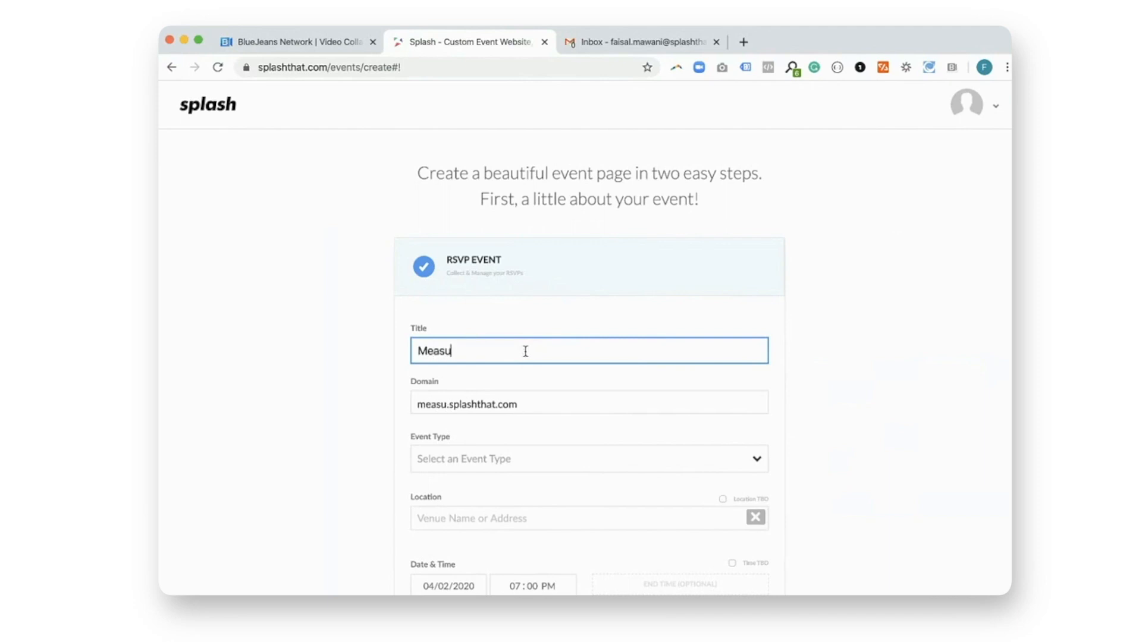
type("ring")
key("BackSpace")
key("BackSpace")
key("BackSpace")
type("ing ROI on ")
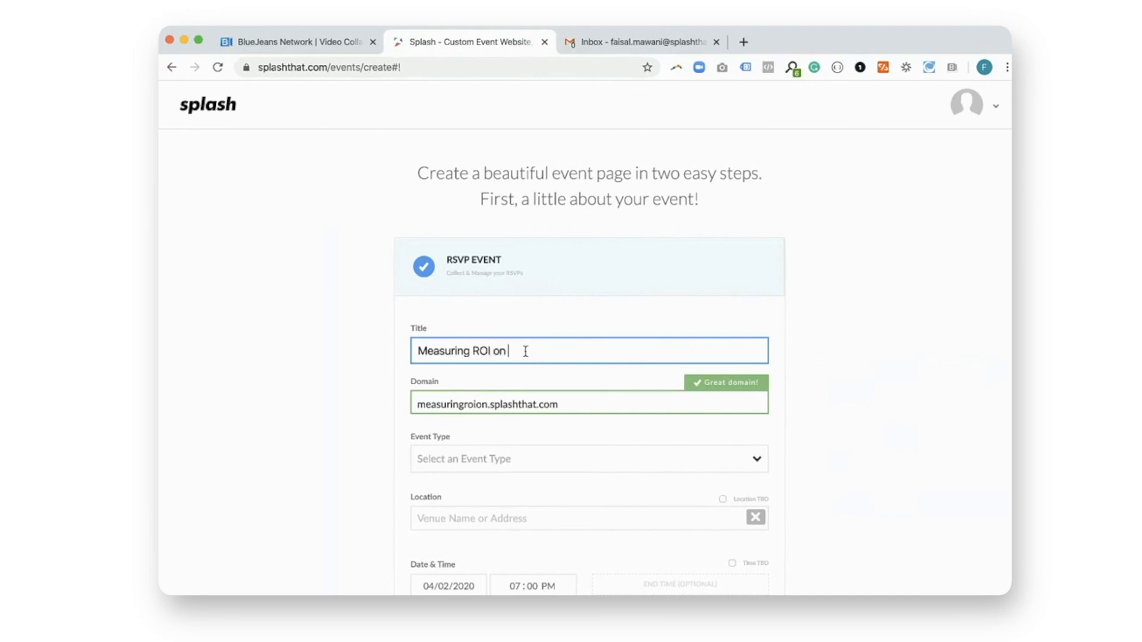
type("Virtual Events")
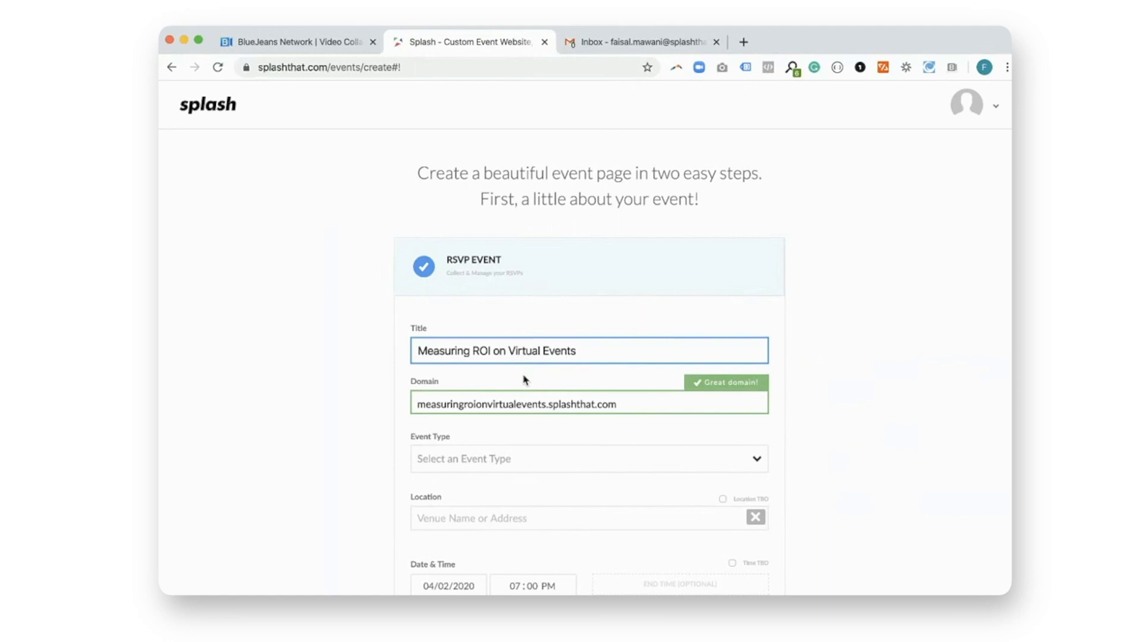
Set the event type to FM Testing Event and mark the location as TBD.
left_click(531, 457)
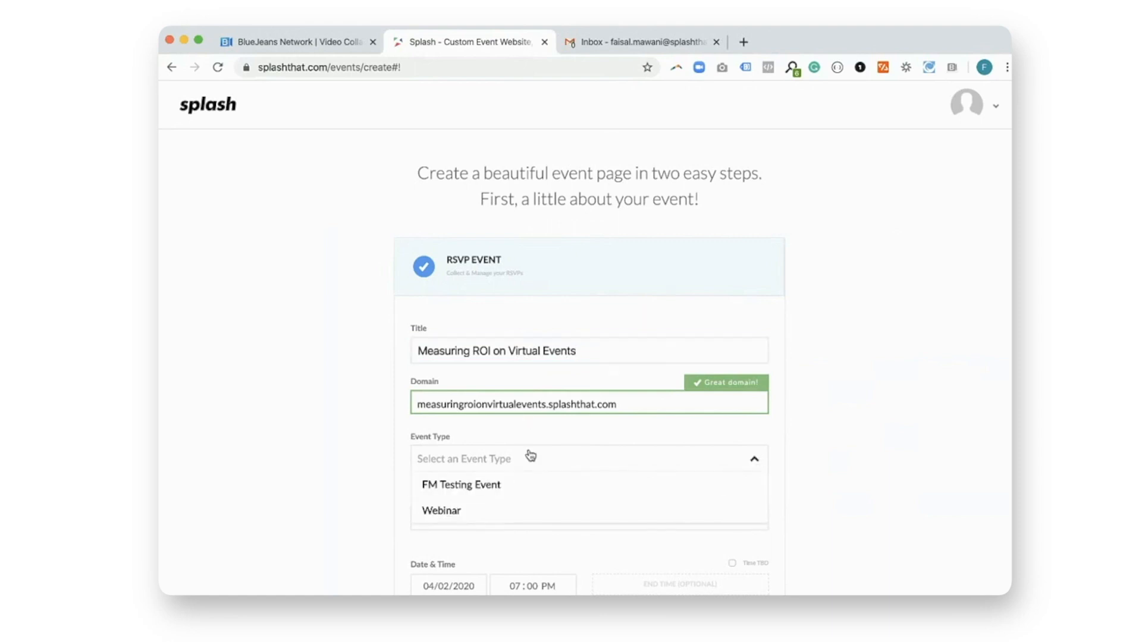
left_click(507, 488)
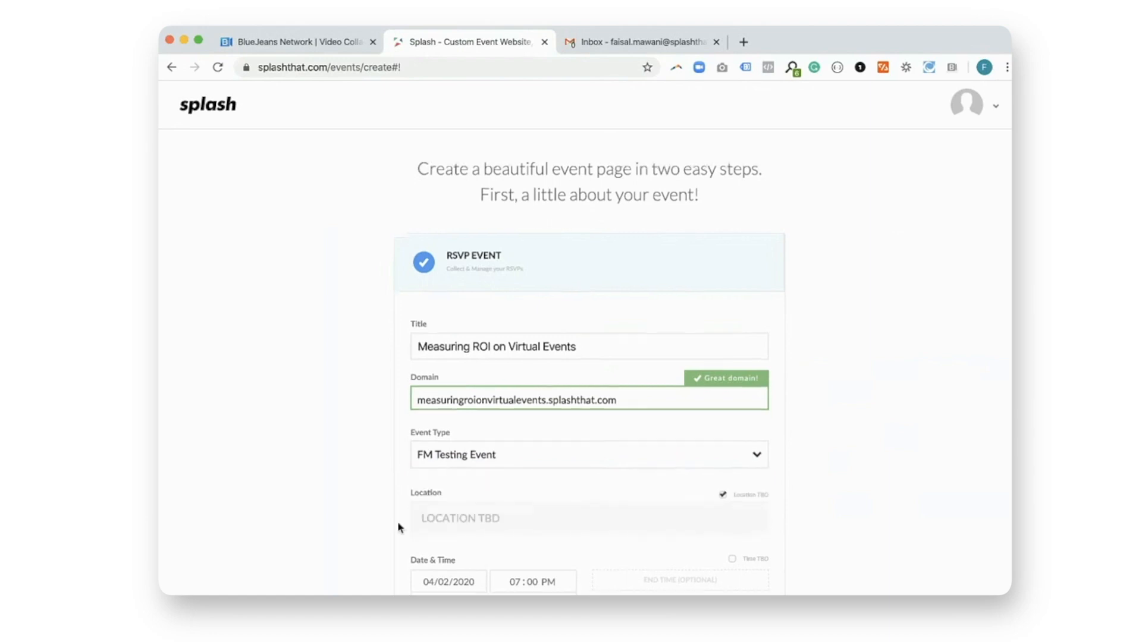
Schedule the event for 03/27/2020 from 03:00 PM to 04:00 PM.
scroll(398, 528, "down", 2)
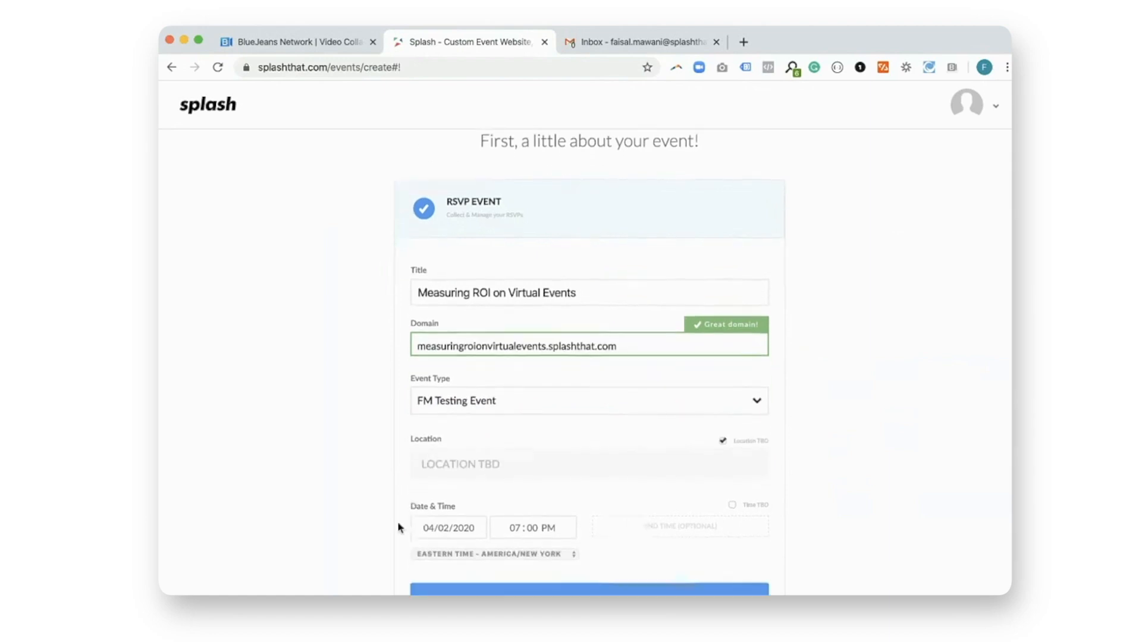
left_click(446, 529)
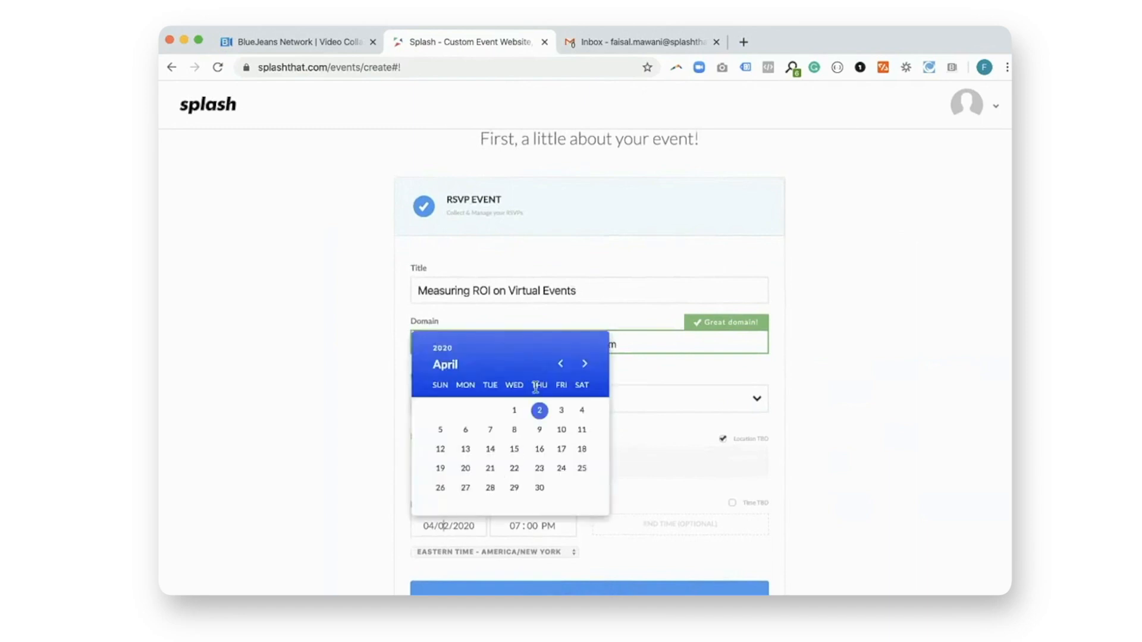
left_click(561, 364)
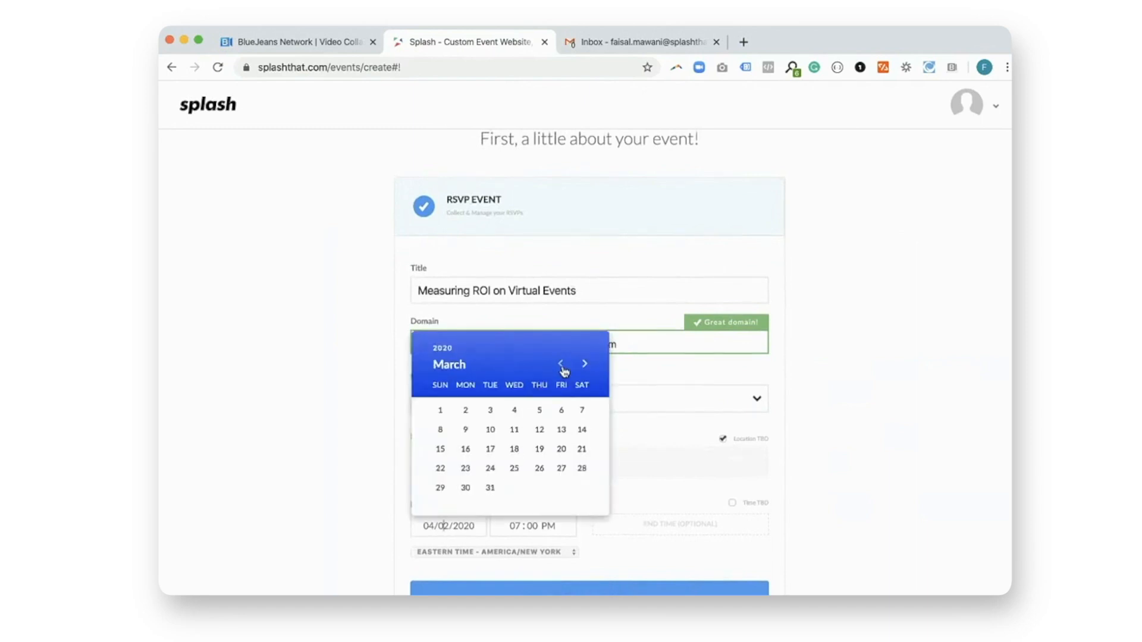
left_click(561, 470)
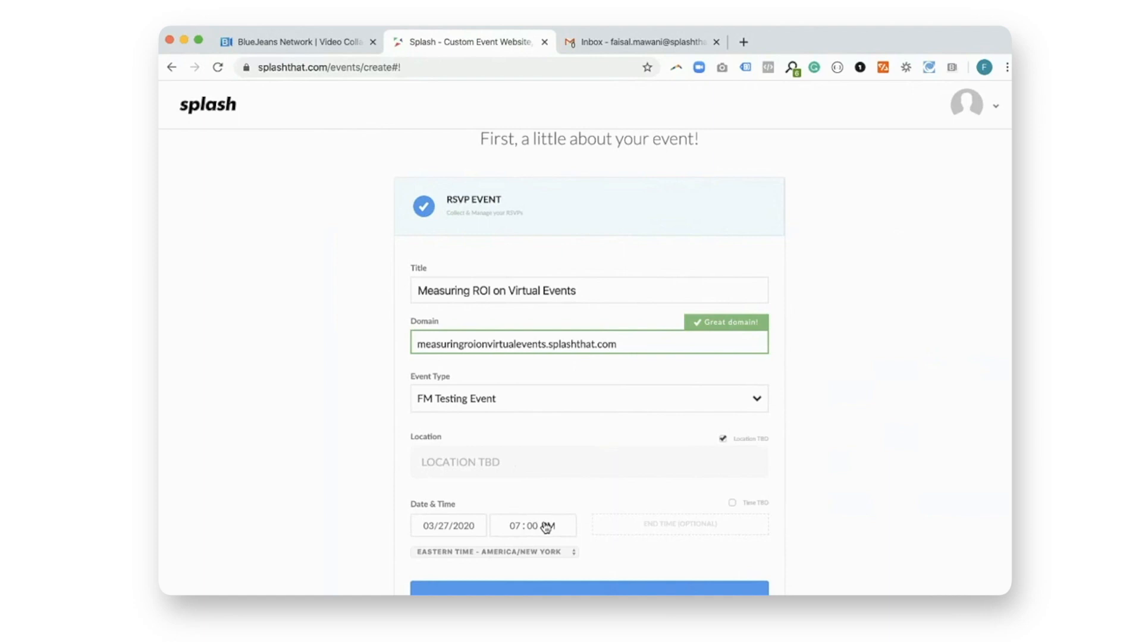
left_click(655, 527)
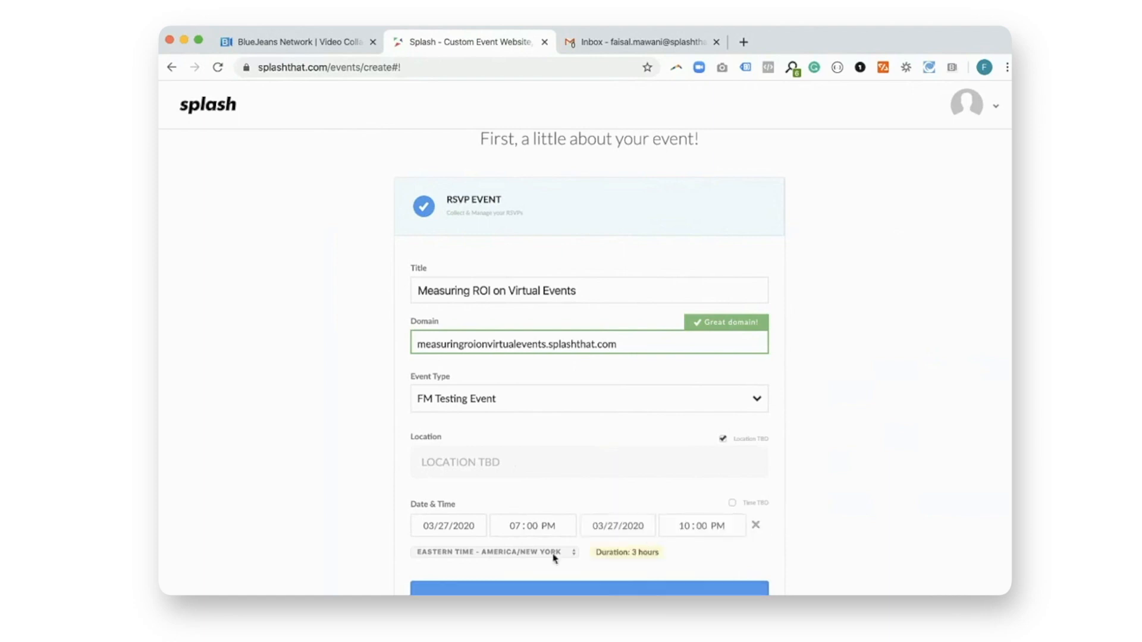
left_click(523, 519)
left_click(520, 482)
type("4")
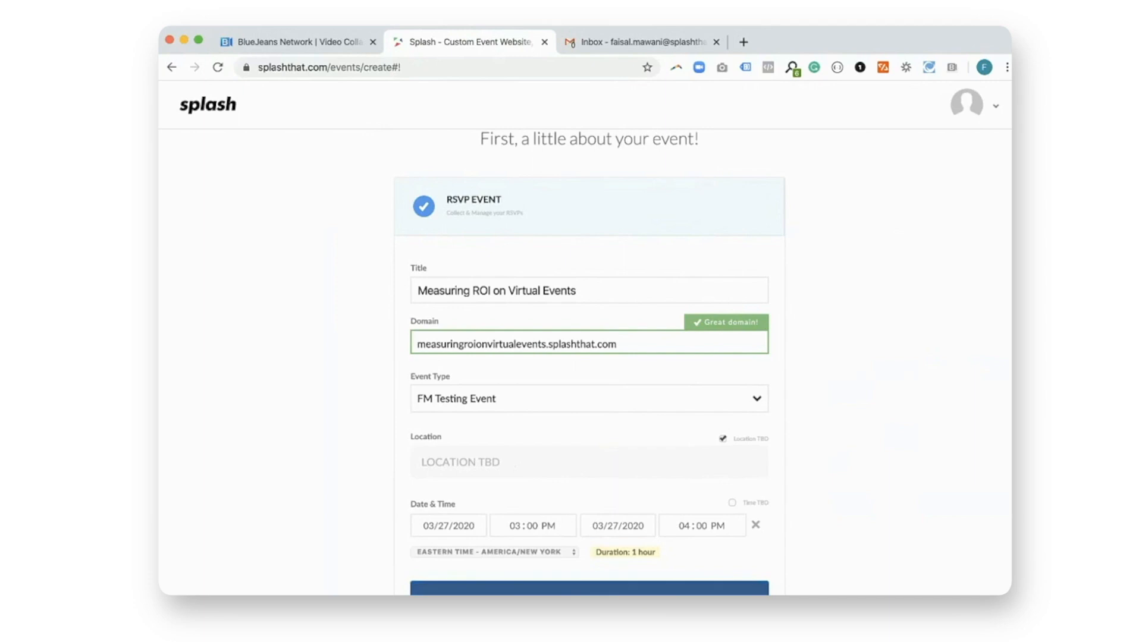
Create the event with the Starter theme between Bedford and Ferris V3, and view its page as a guest.
left_click(684, 589)
mouse_move(489, 439)
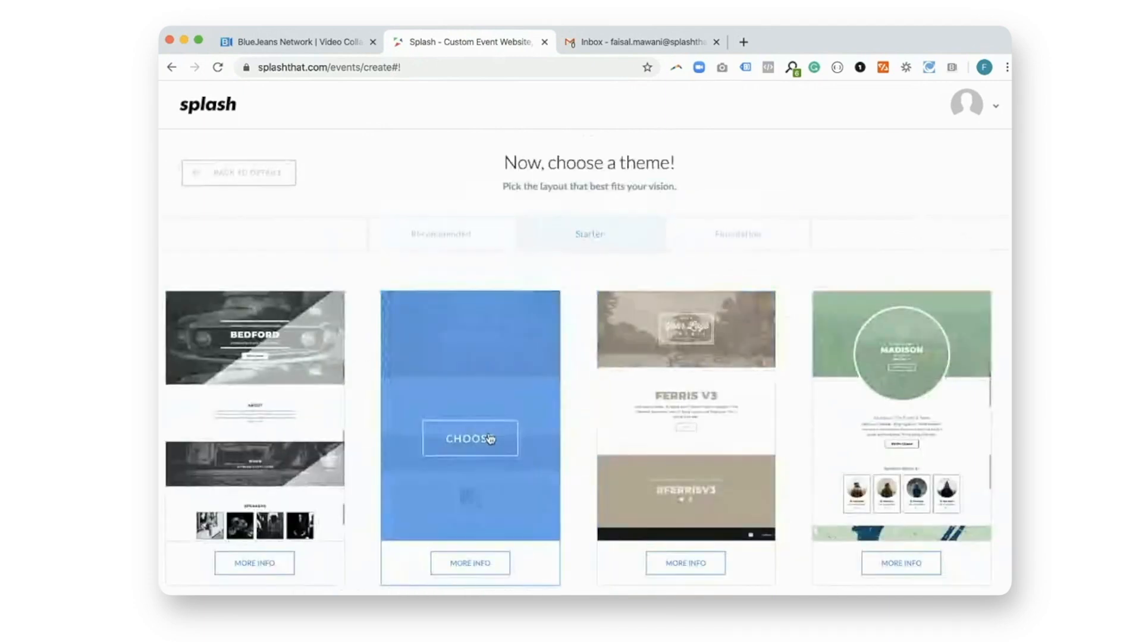
left_click(489, 439)
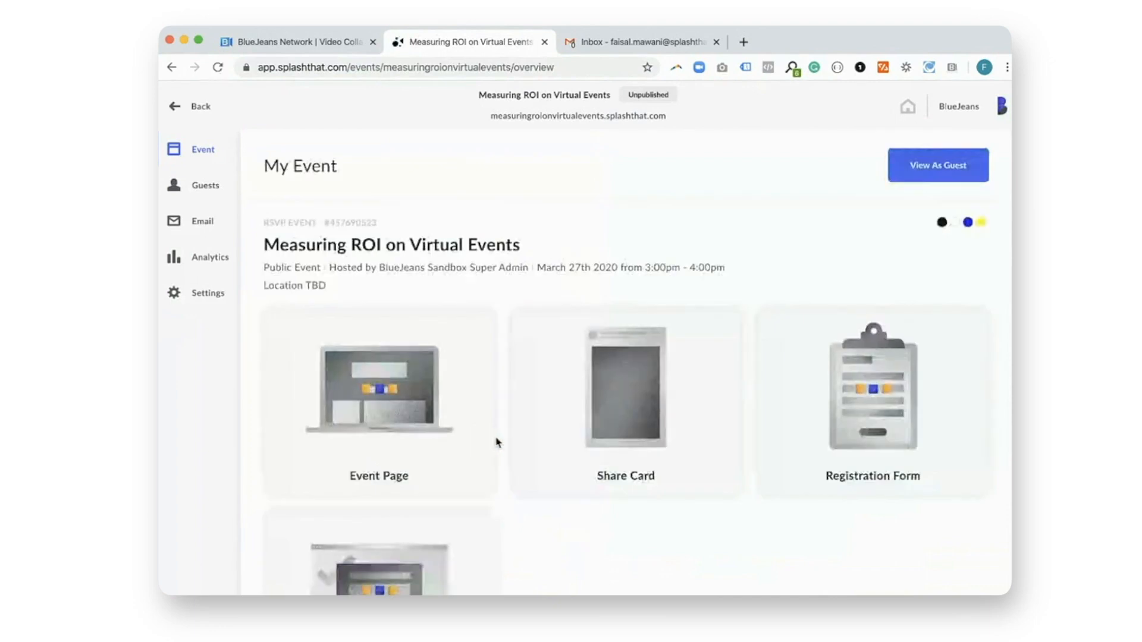
left_click(919, 171)
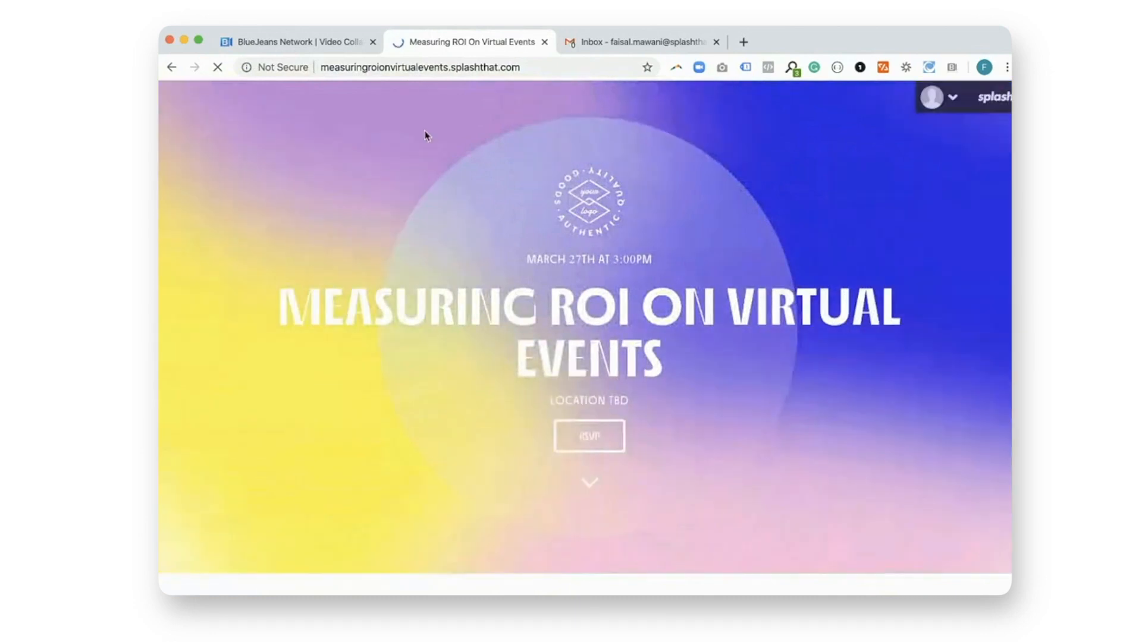
Switch to BlueJeans and refresh the upcoming events to check for the newly created event and its date.
left_click(268, 48)
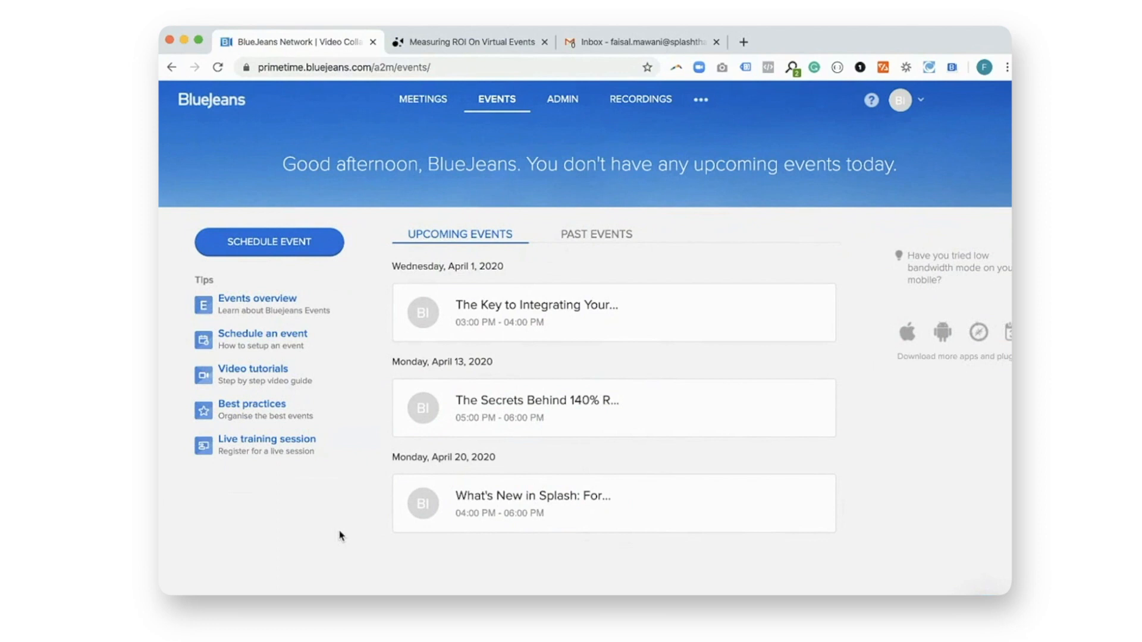
key("super+r")
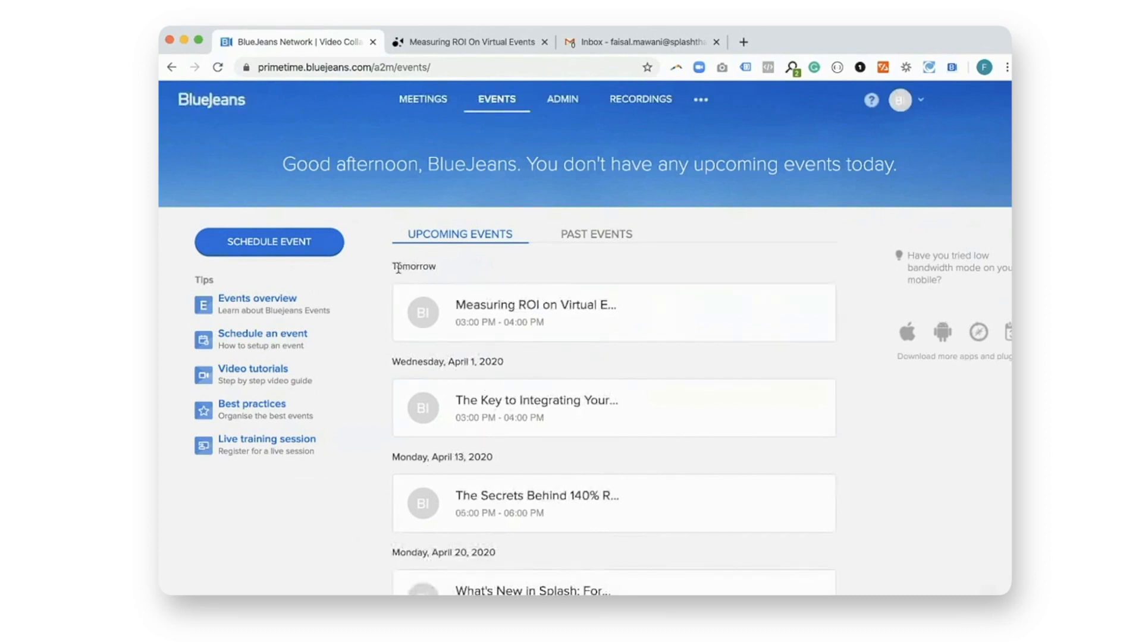
left_click_drag(392, 272, 445, 272)
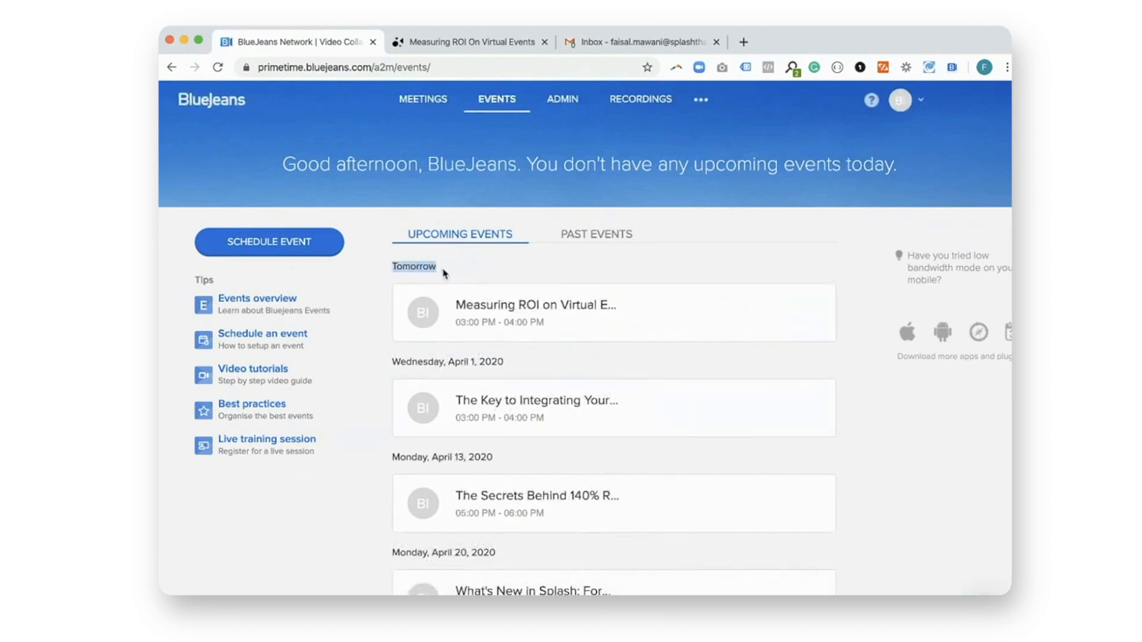
Expand tomorrow's Measuring ROI on Virtual Events entry and check its attendees before any RSVP.
left_click(566, 328)
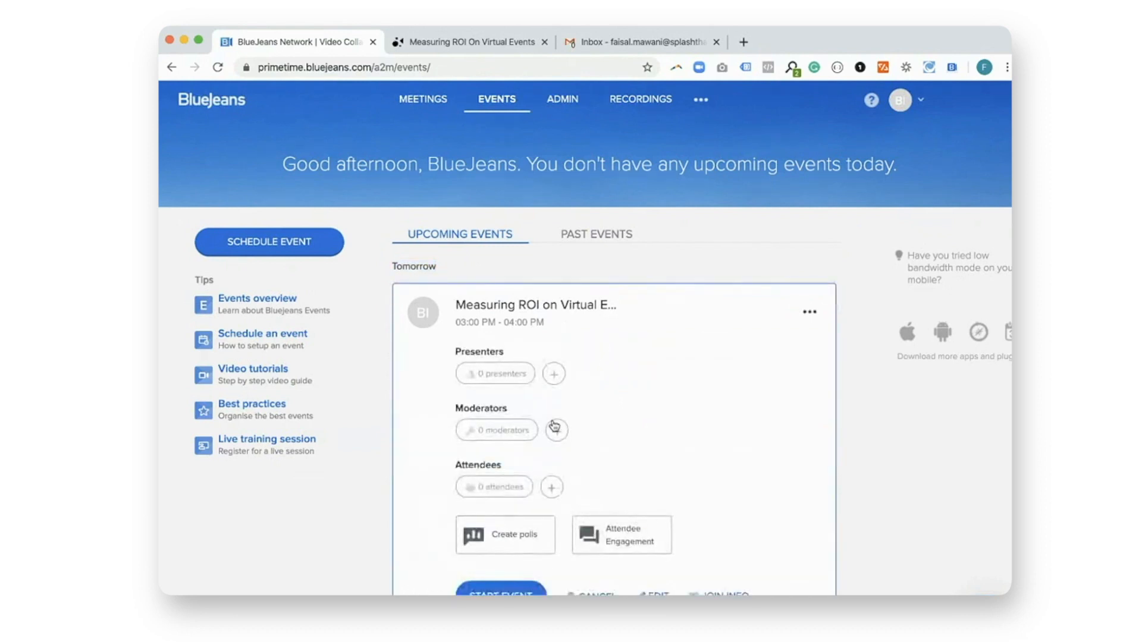
left_click_drag(456, 469, 504, 469)
left_click(521, 309)
Switch to the Splash event page, open its RSVP form and enter the guest's first and last name.
left_click(479, 41)
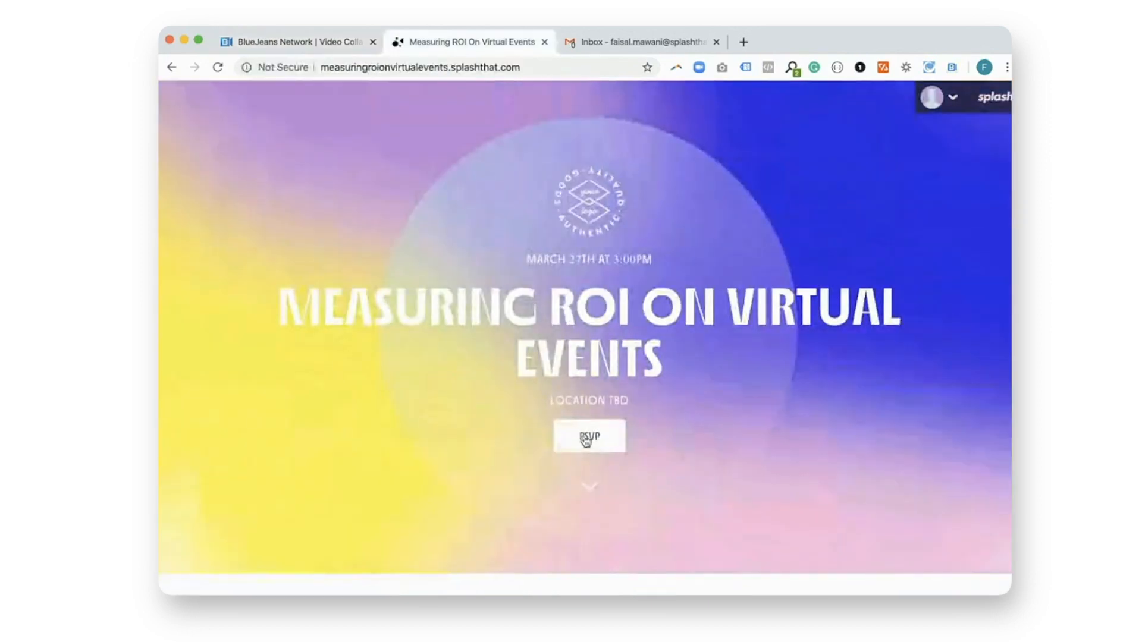
left_click(589, 437)
double_click(530, 220)
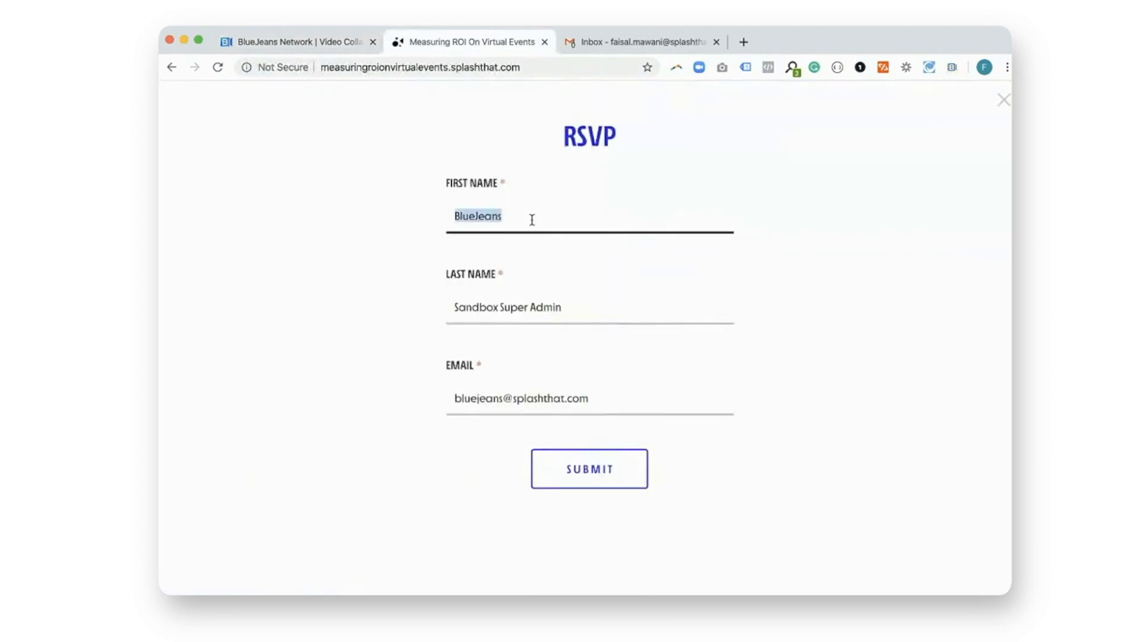
type("Faisal")
key("Tab")
type("Mawani")
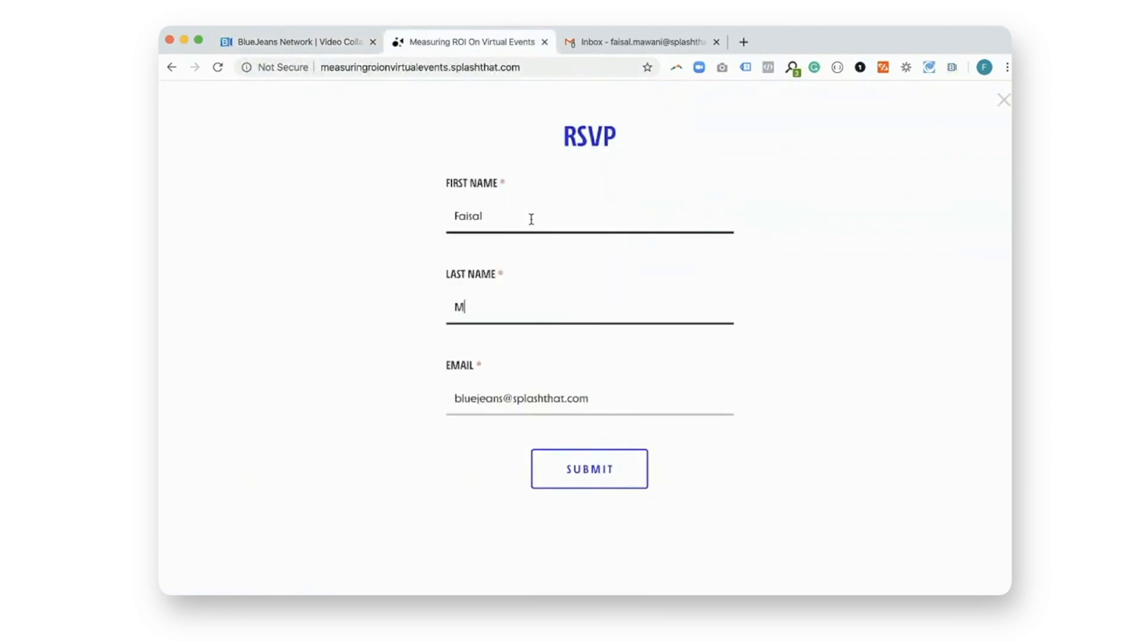
Replace the RSVP email with the guest's email address, submit the RSVP and dismiss the confirmation.
key("Tab")
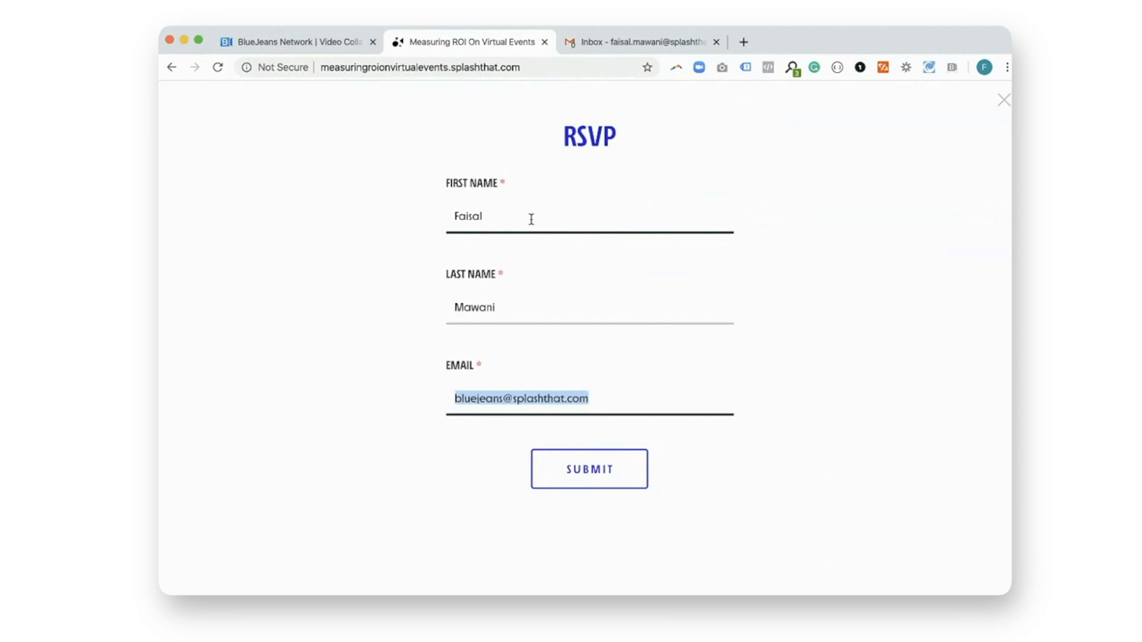
double_click(488, 399)
type("faisal+")
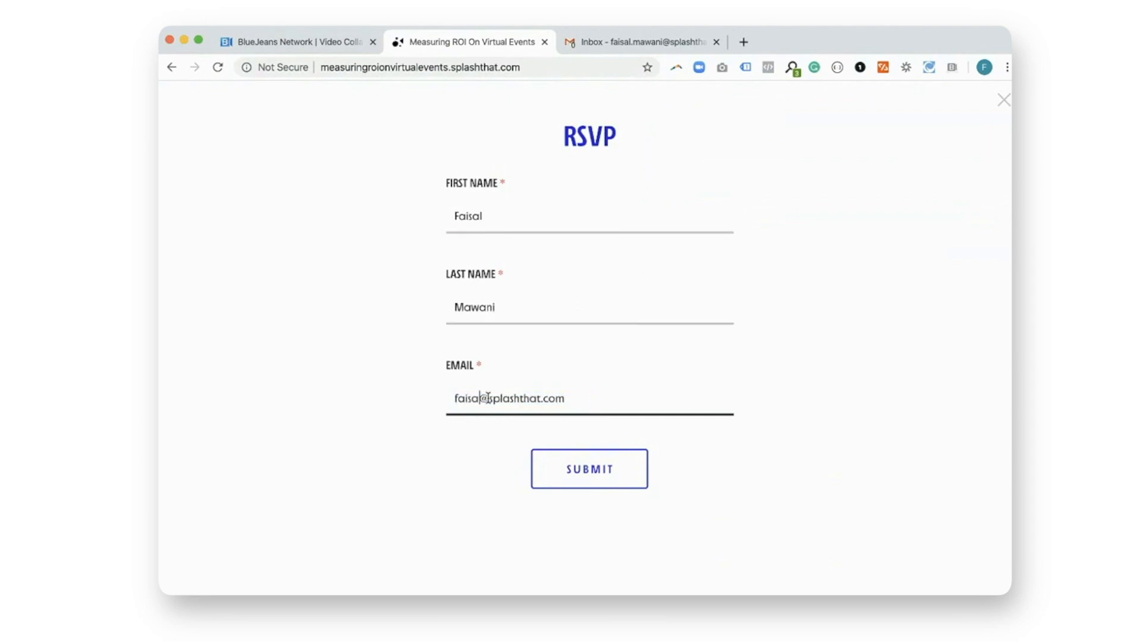
type("guest")
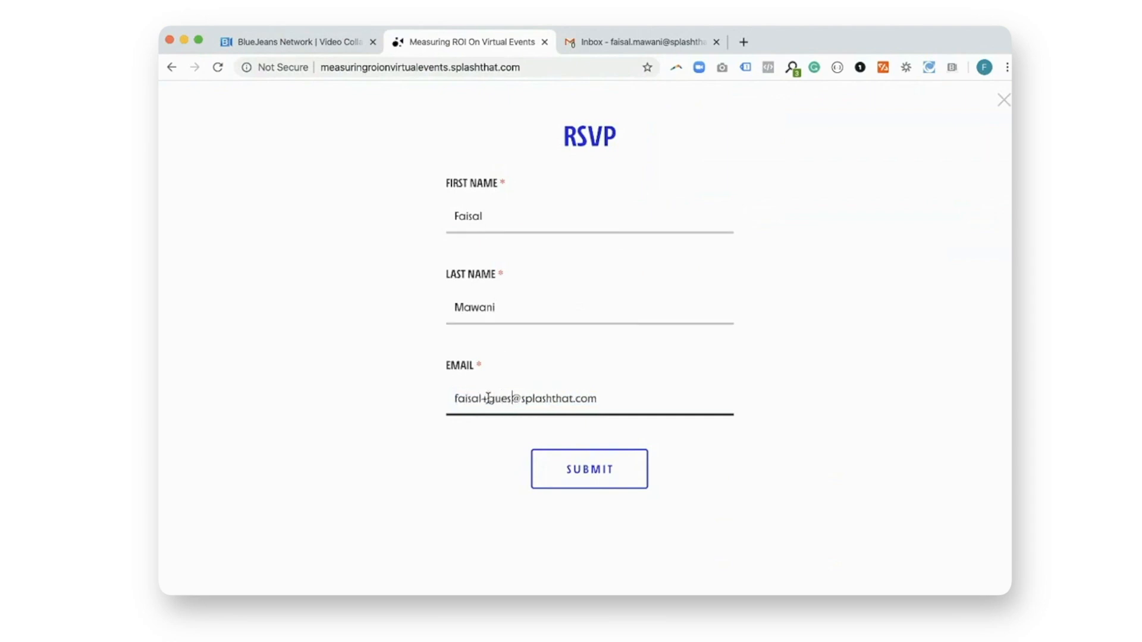
left_click(582, 471)
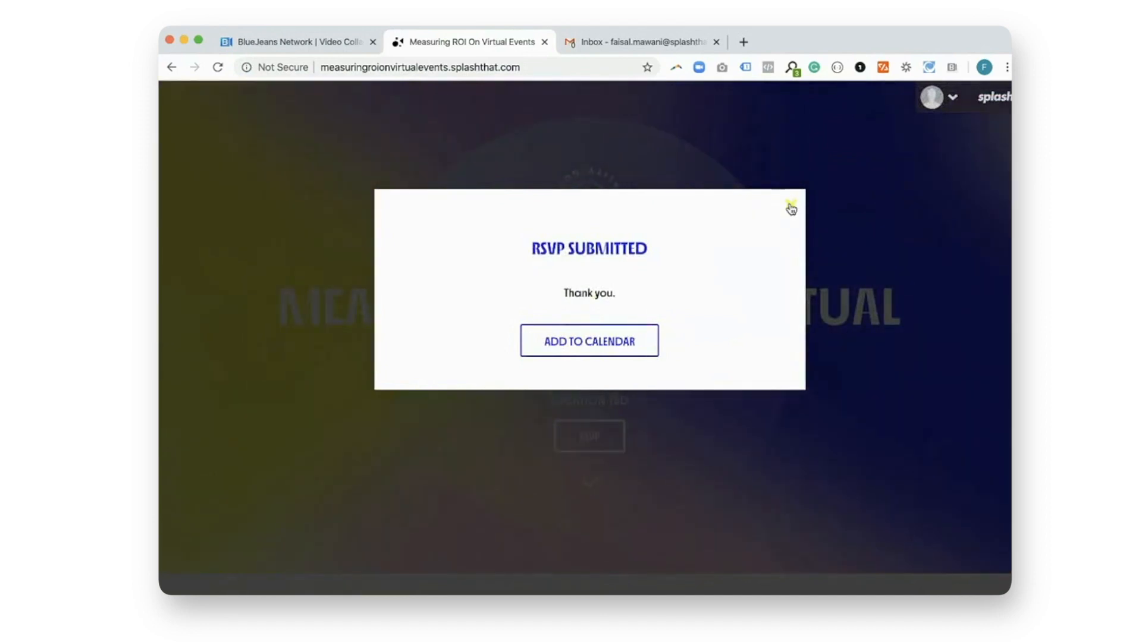
left_click(791, 208)
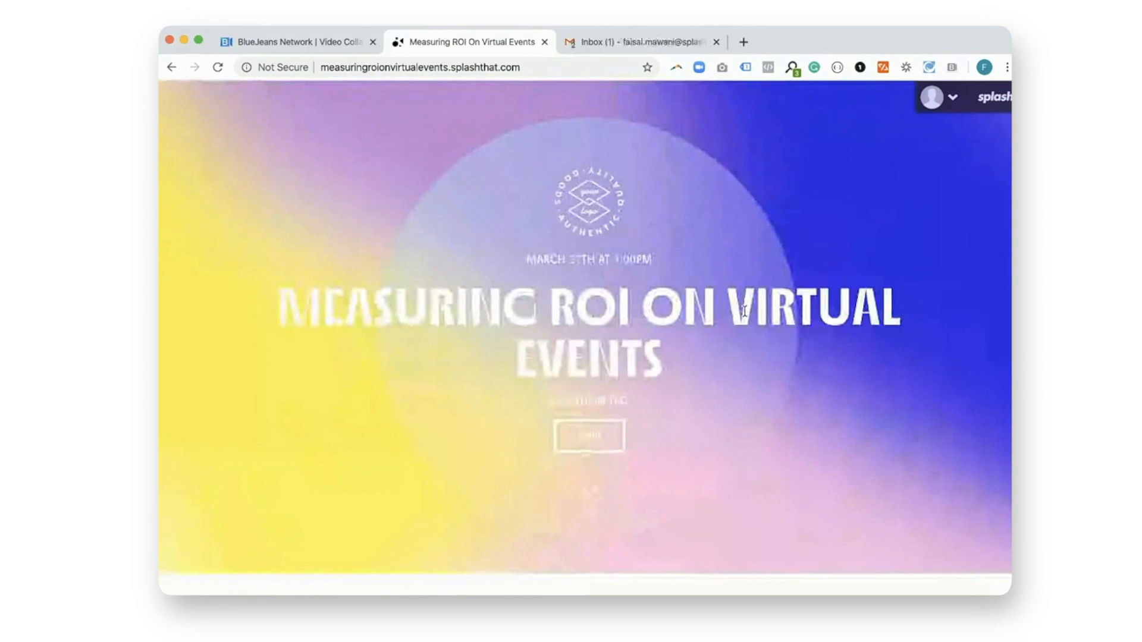
Switch to BlueJeans and check the Measuring ROI on Virtual Events attendee list for the guest's email, then close the list.
left_click(239, 43)
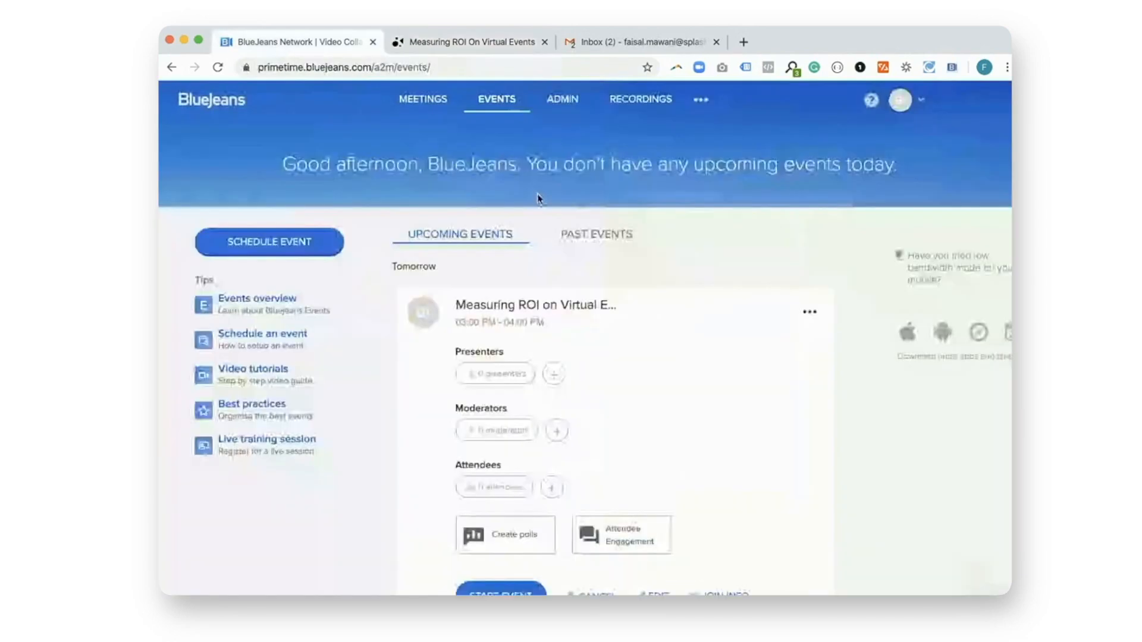
left_click(494, 485)
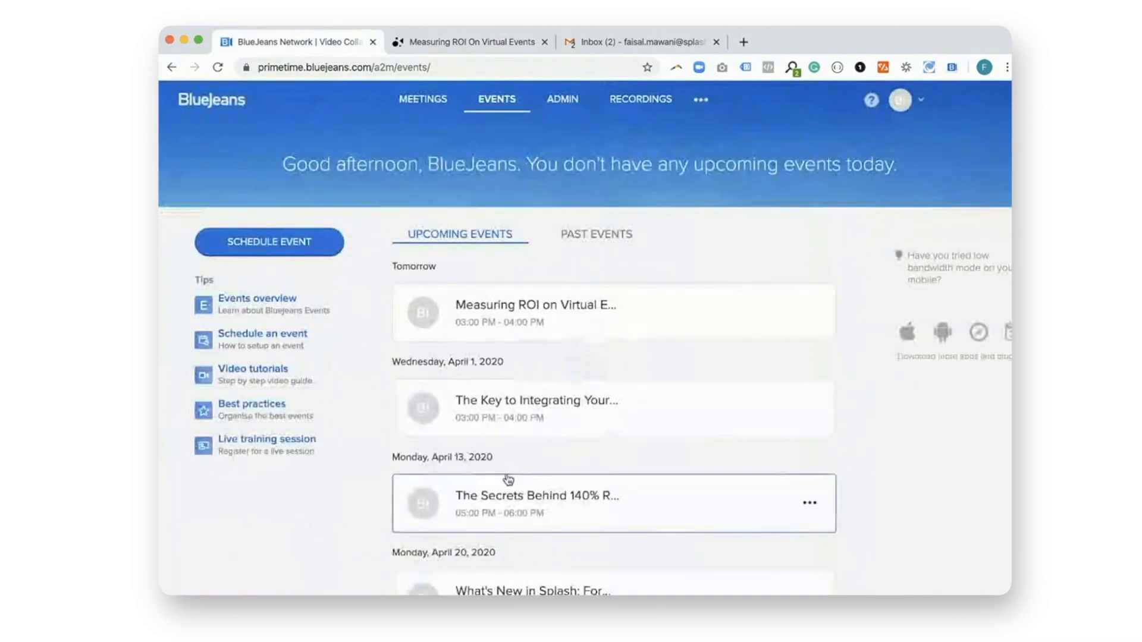
left_click(558, 338)
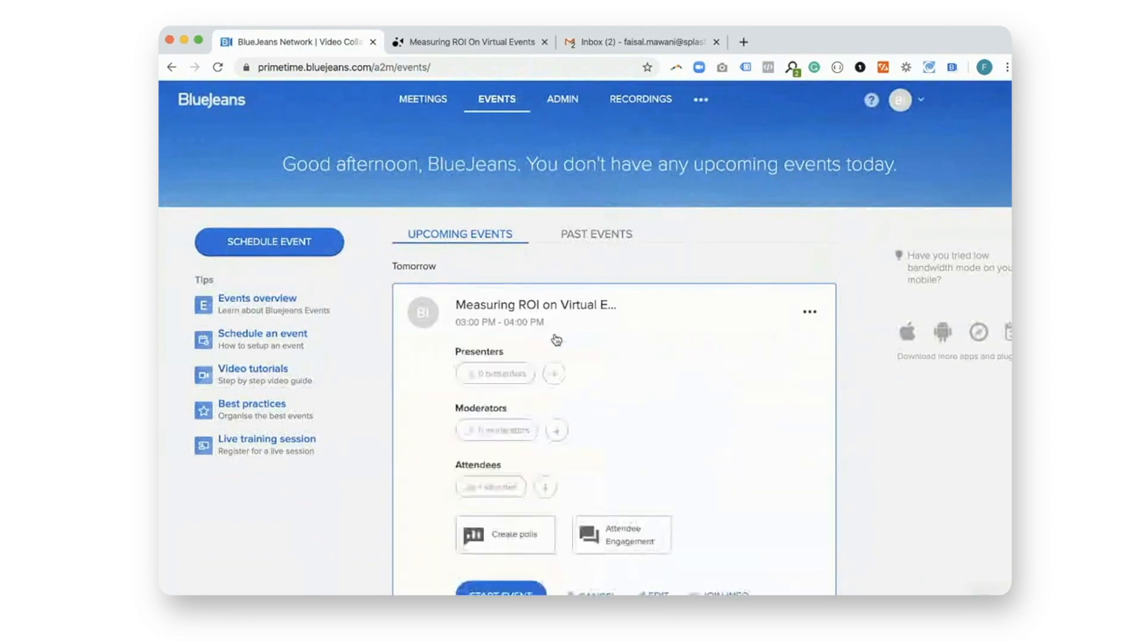
left_click(496, 490)
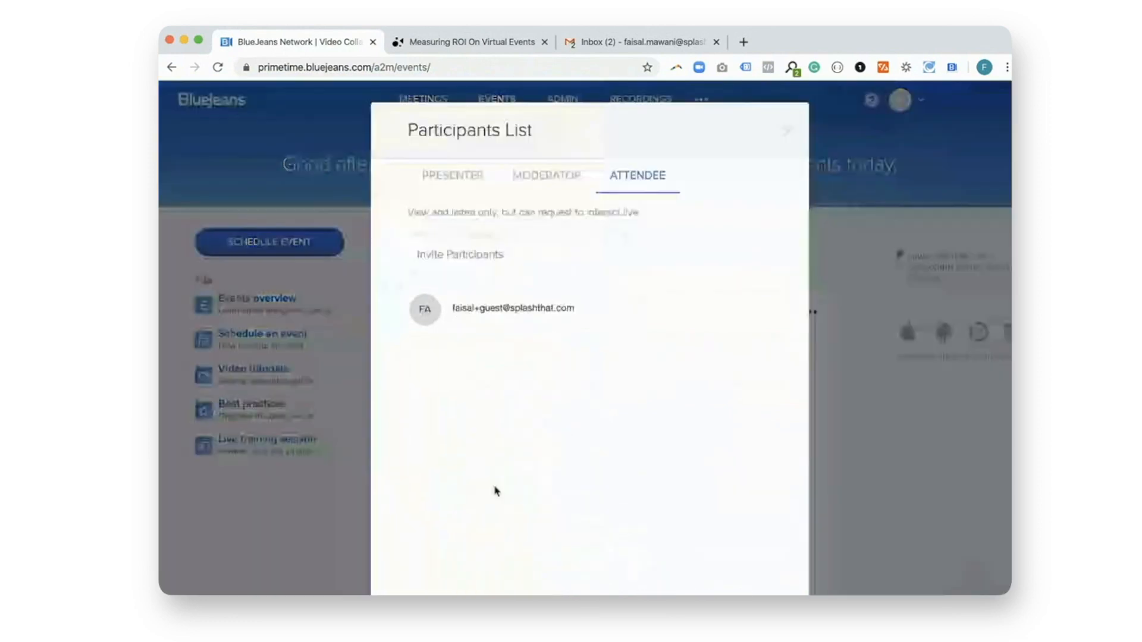
left_click_drag(452, 311, 573, 305)
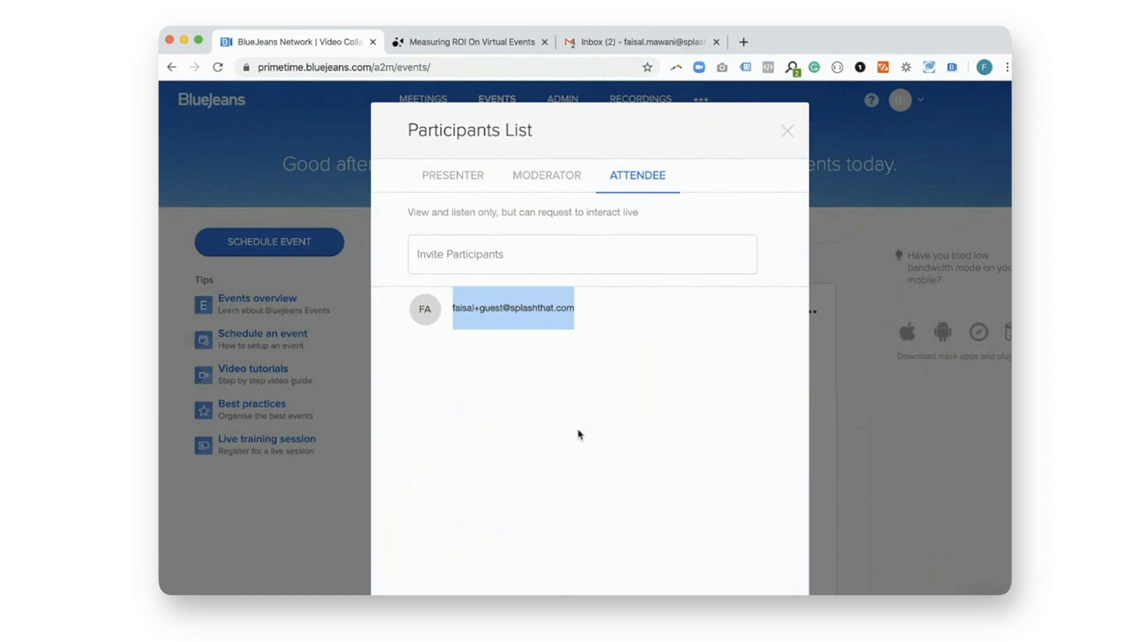
left_click(786, 130)
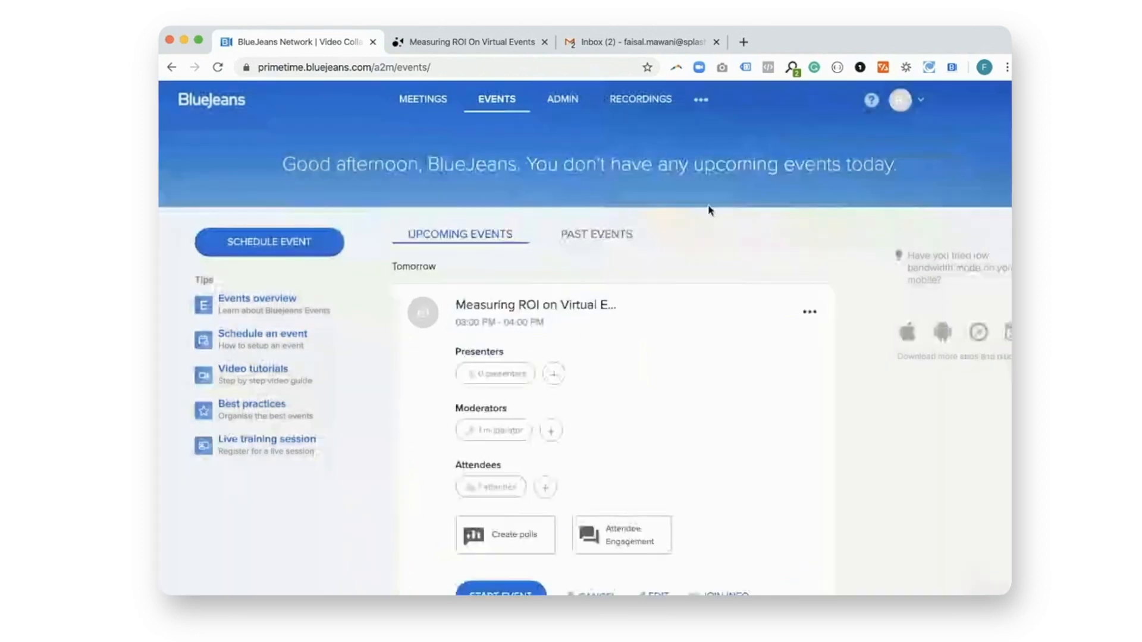
Switch to Gmail, open the BlueJeans Events invitation to attend and check which recipient address it was sent to.
left_click(635, 47)
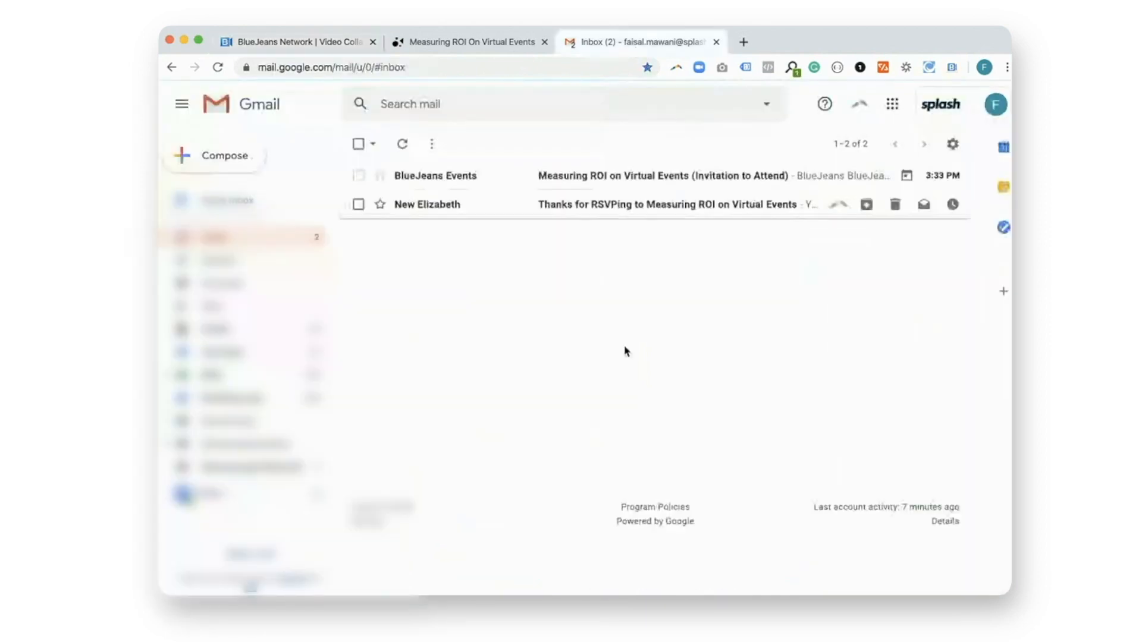
left_click(510, 186)
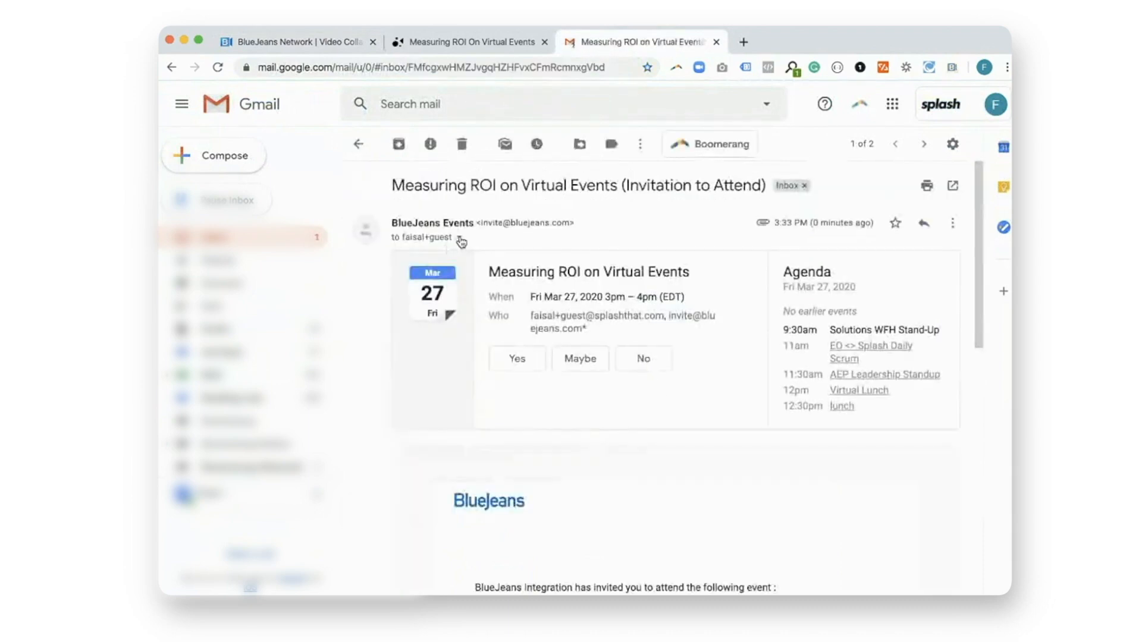
left_click(460, 238)
left_click_drag(529, 278, 641, 282)
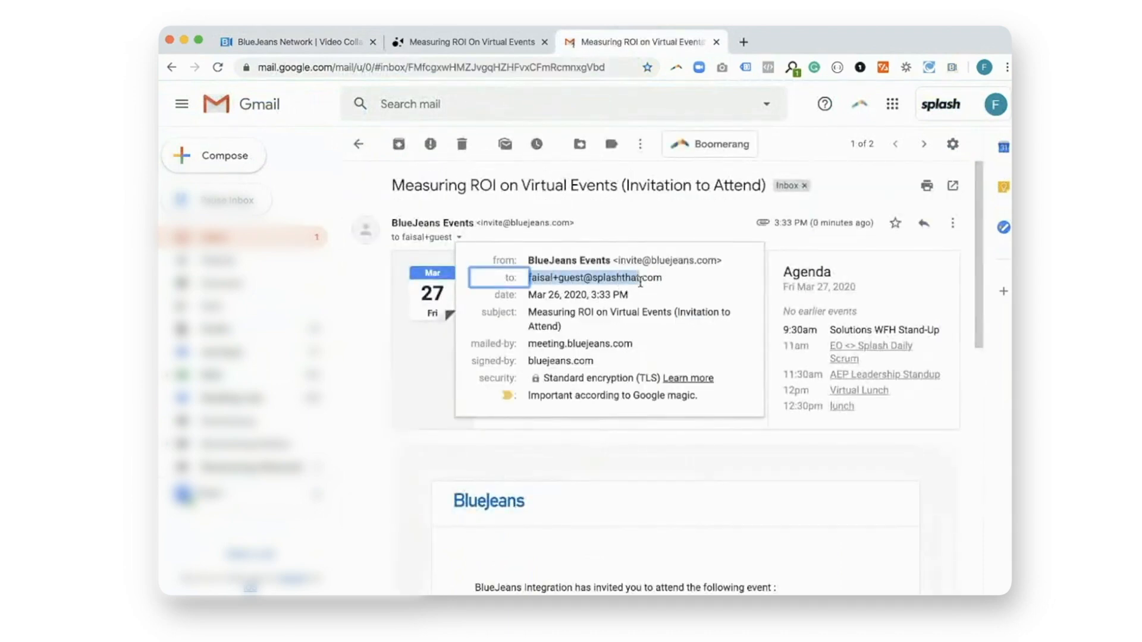
left_click(407, 407)
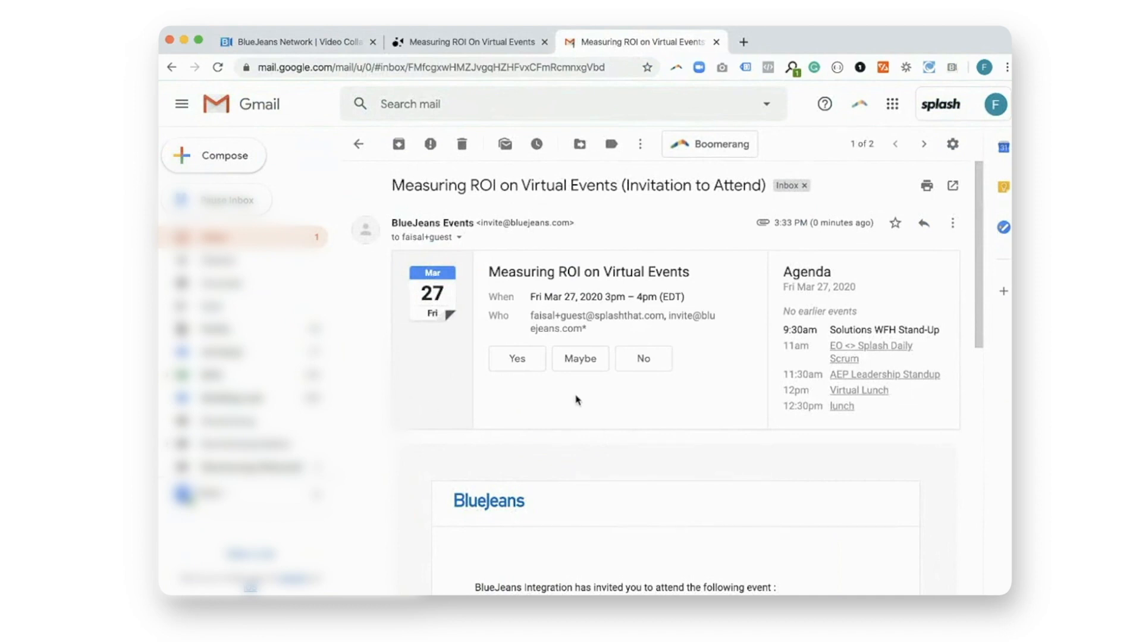
Review the event title, date and join link in the invitation, and accept it with Yes.
scroll(576, 400, "down", 3)
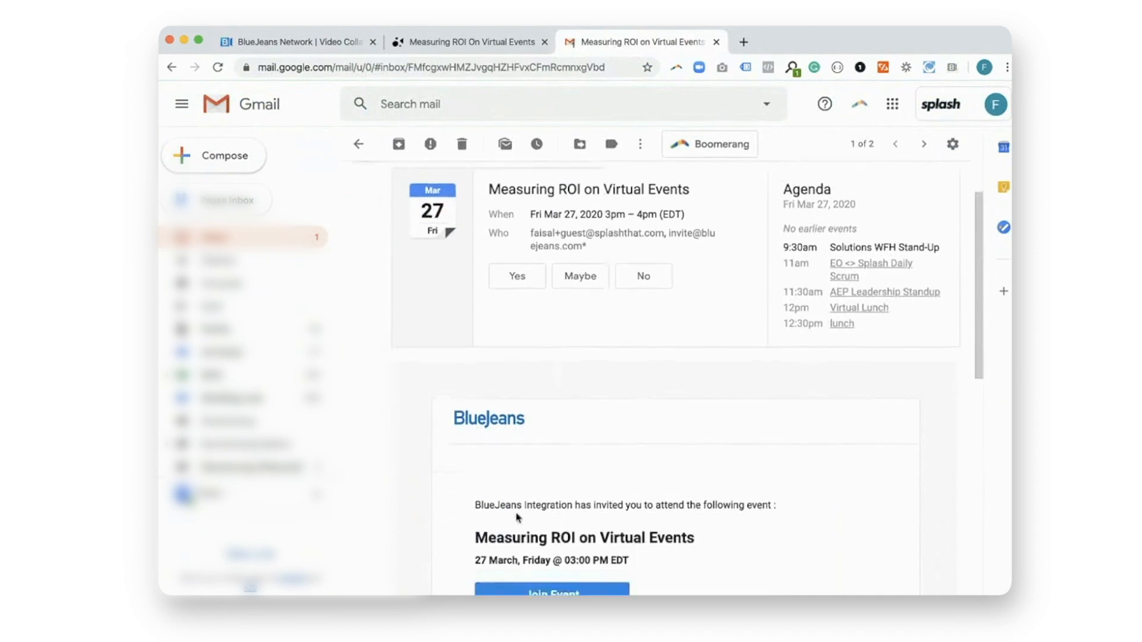
left_click_drag(476, 537, 659, 562)
scroll(655, 558, "down", 1)
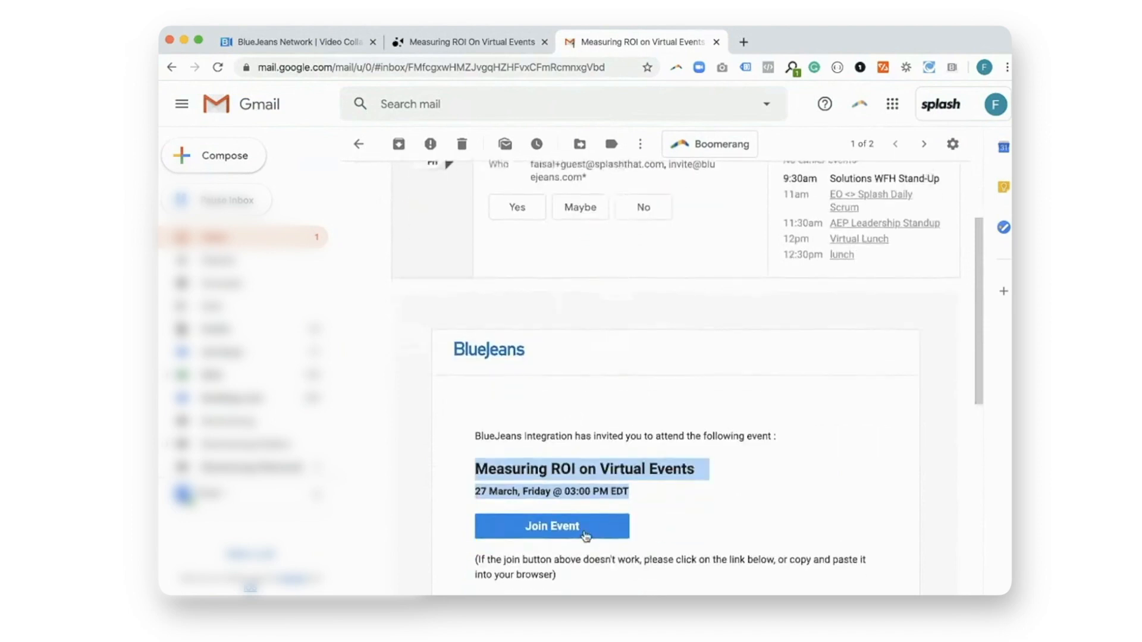
scroll(635, 531, "up", 2)
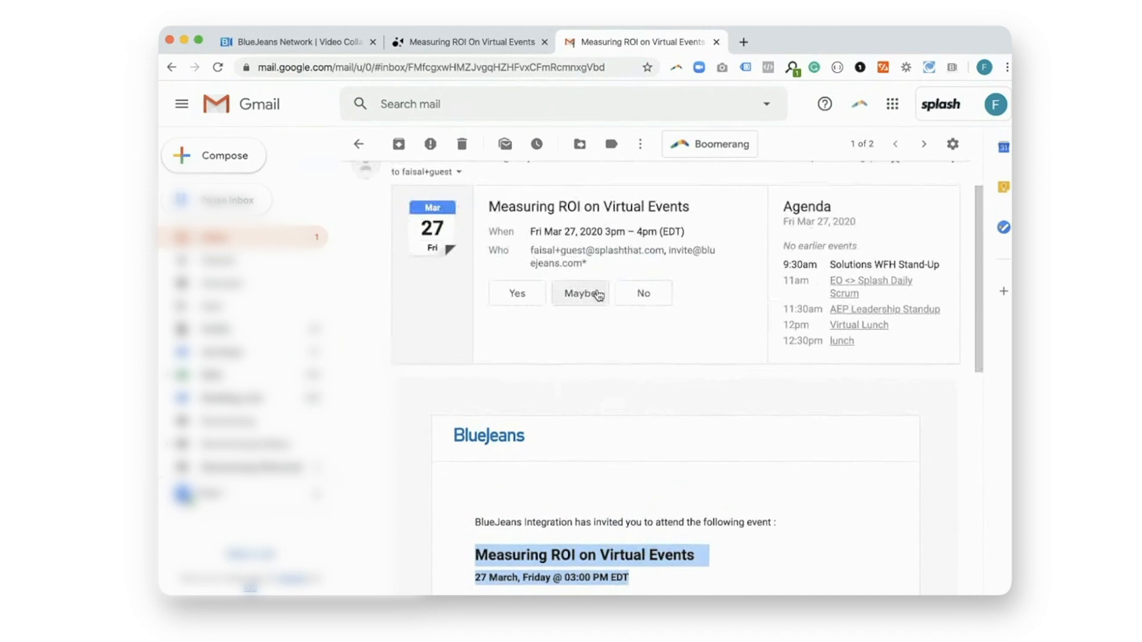
left_click(516, 293)
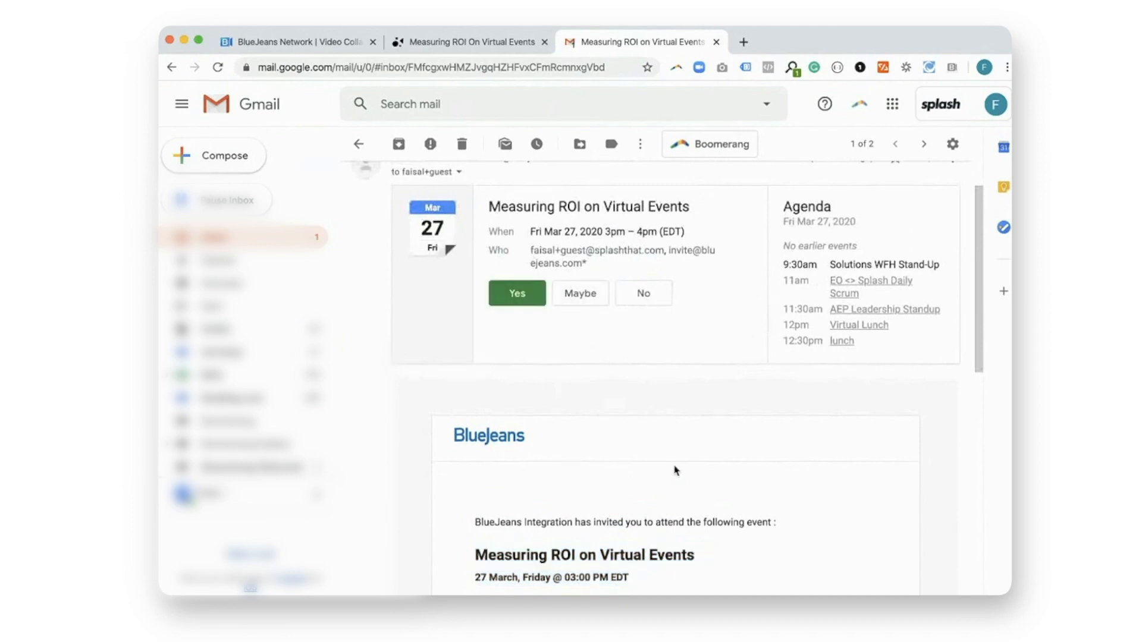